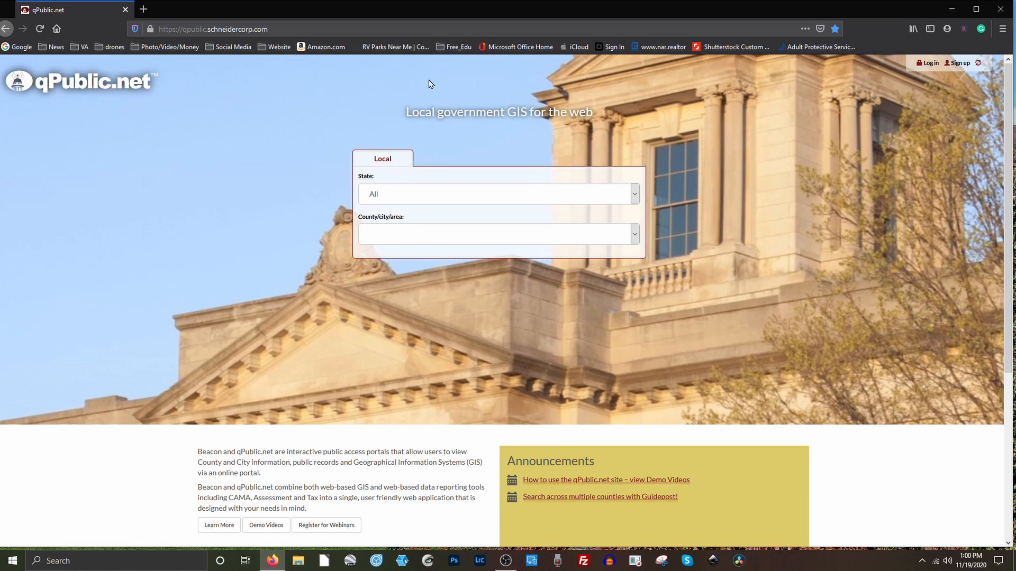
Choose South Carolina and Pickens County, SC, then go to that county's Property Search.
click(634, 198)
scroll(510, 315, down, 3)
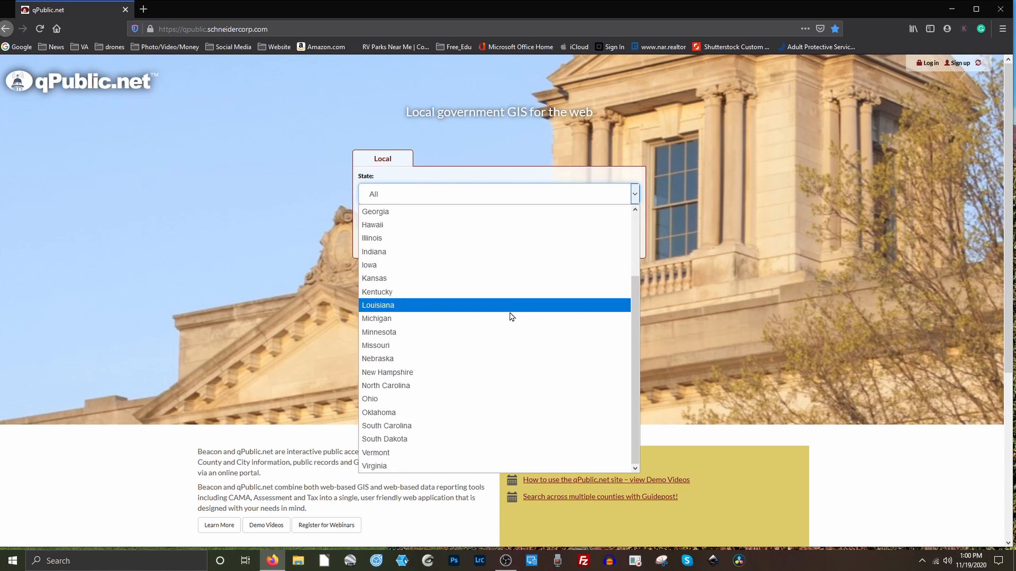
click(433, 426)
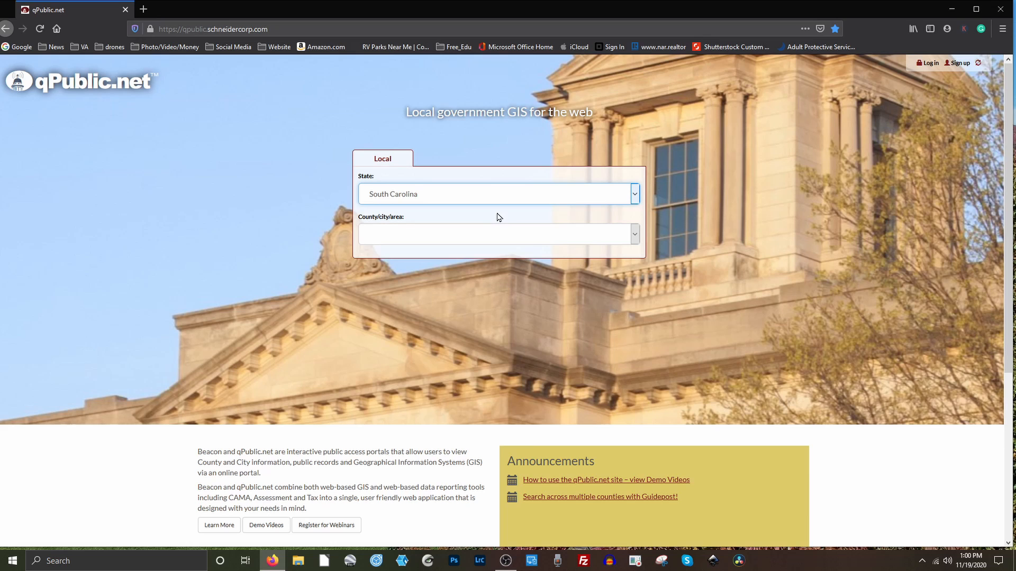
click(635, 235)
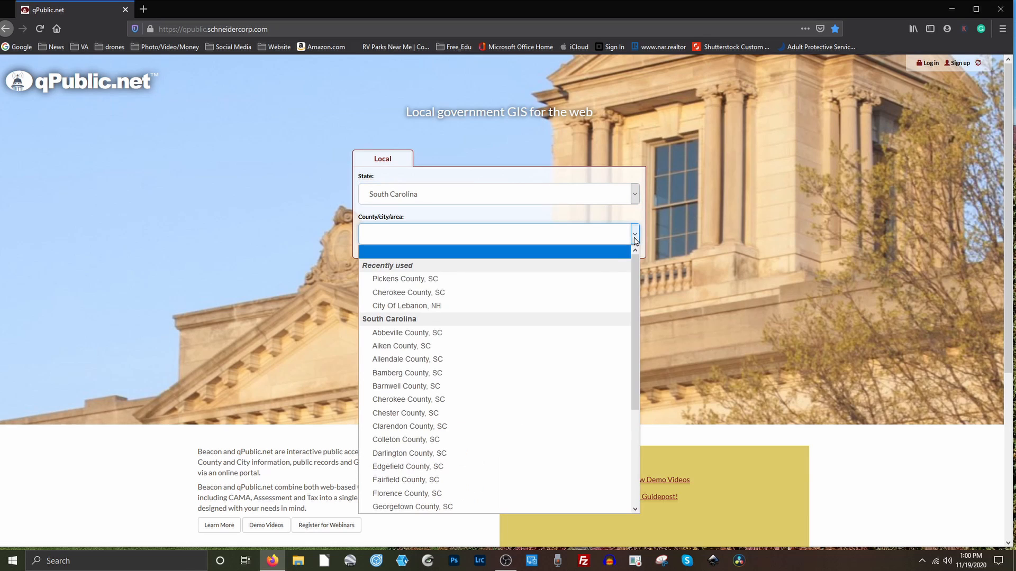
click(460, 281)
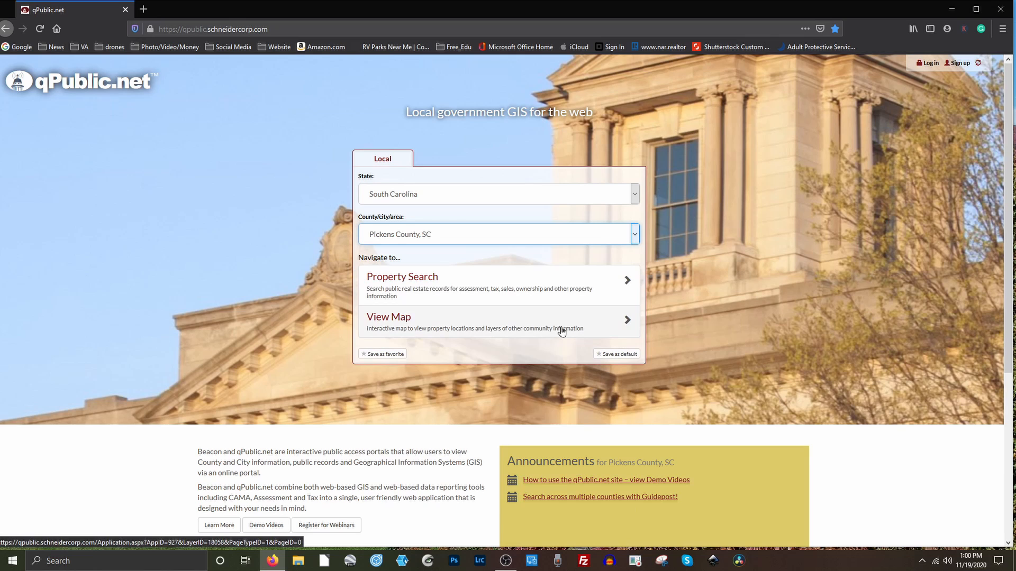
click(414, 286)
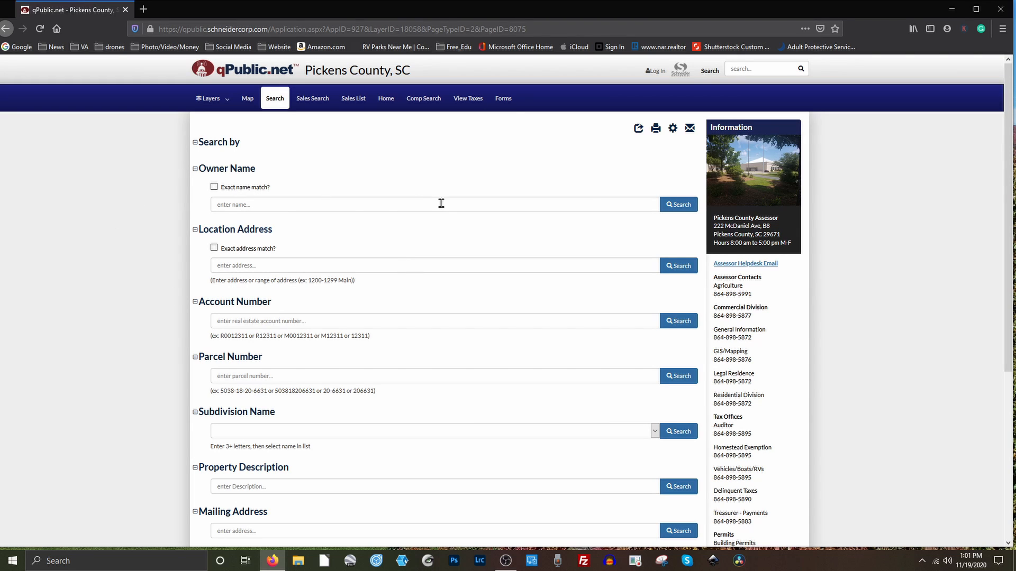
click(257, 267)
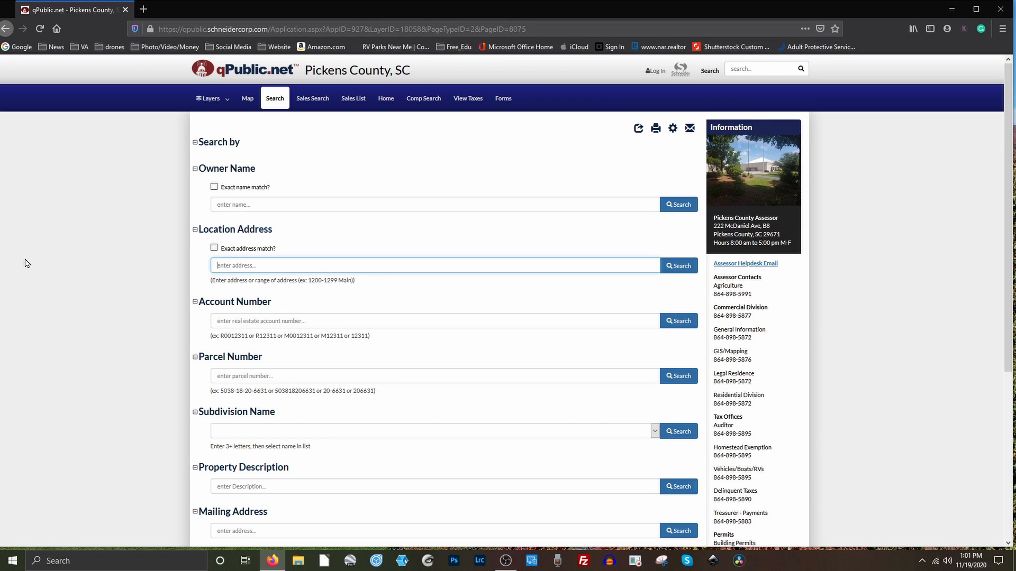
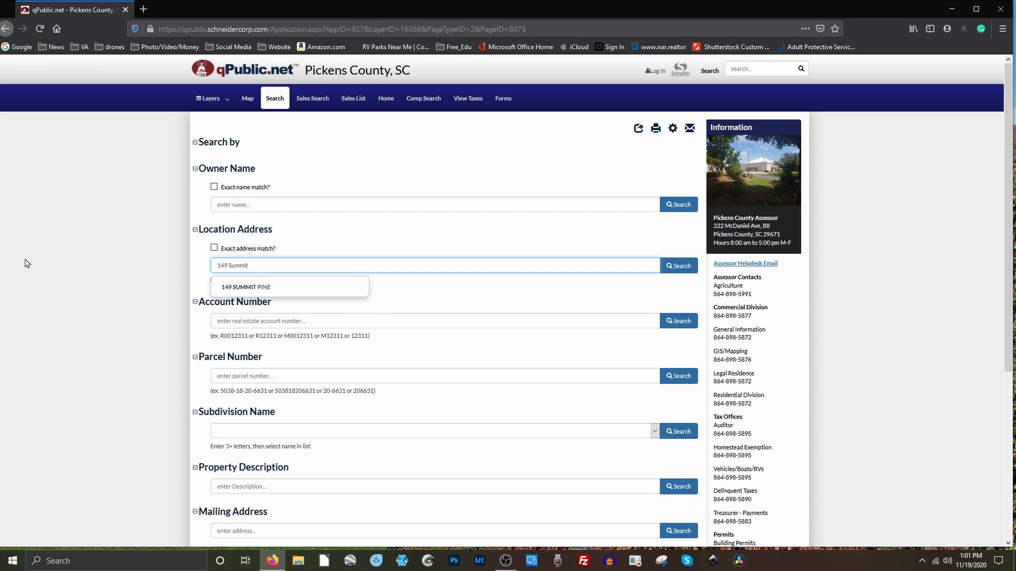
click(280, 289)
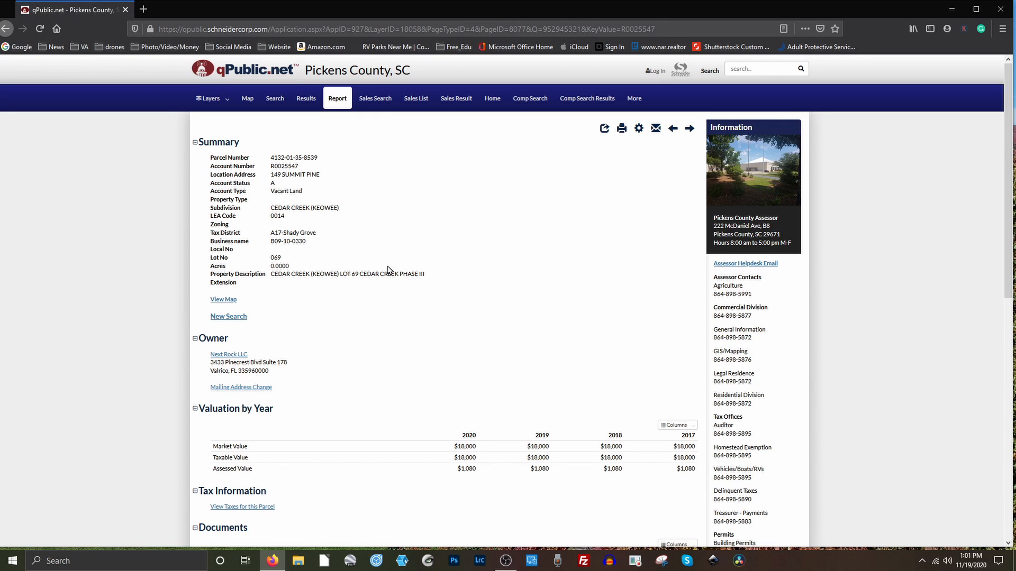
scroll(531, 326, down, 3)
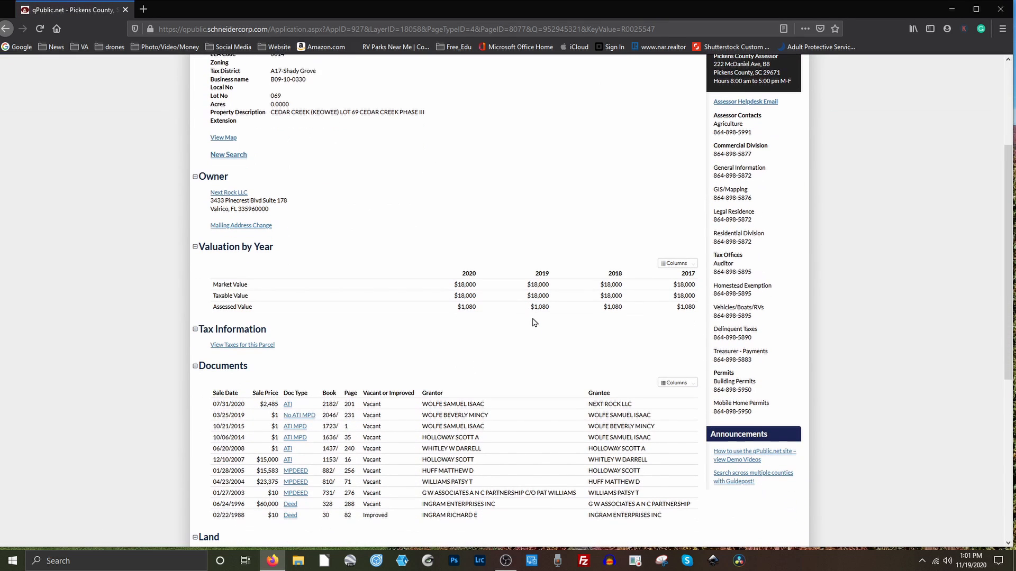
scroll(534, 322, down, 2)
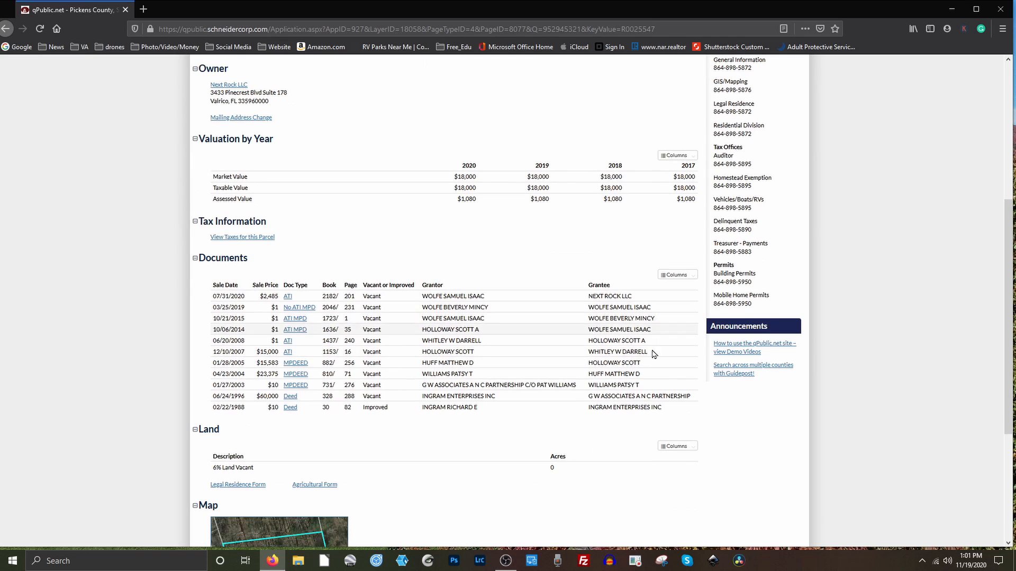
scroll(519, 338, down, 3)
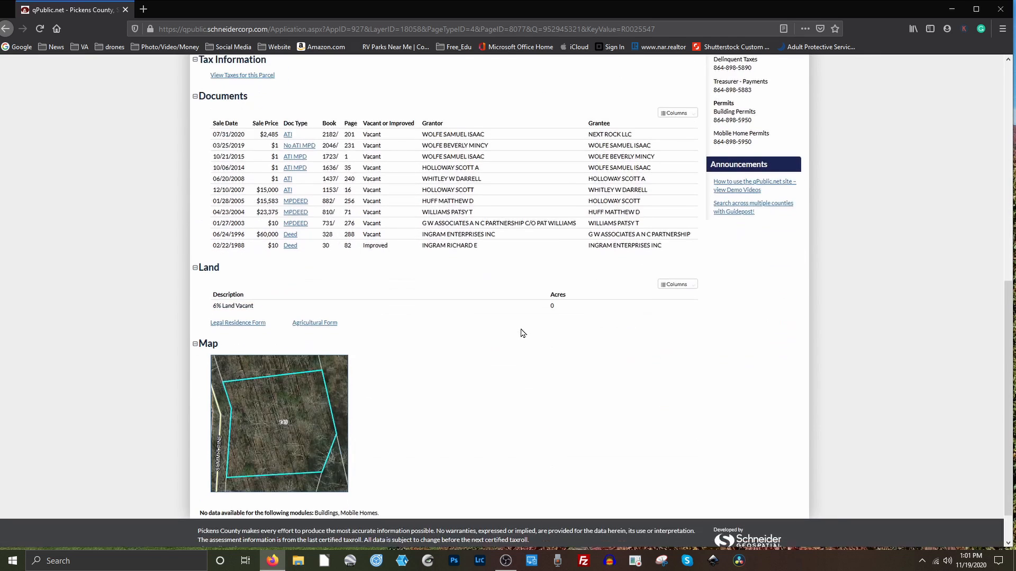
scroll(532, 326, up, 8)
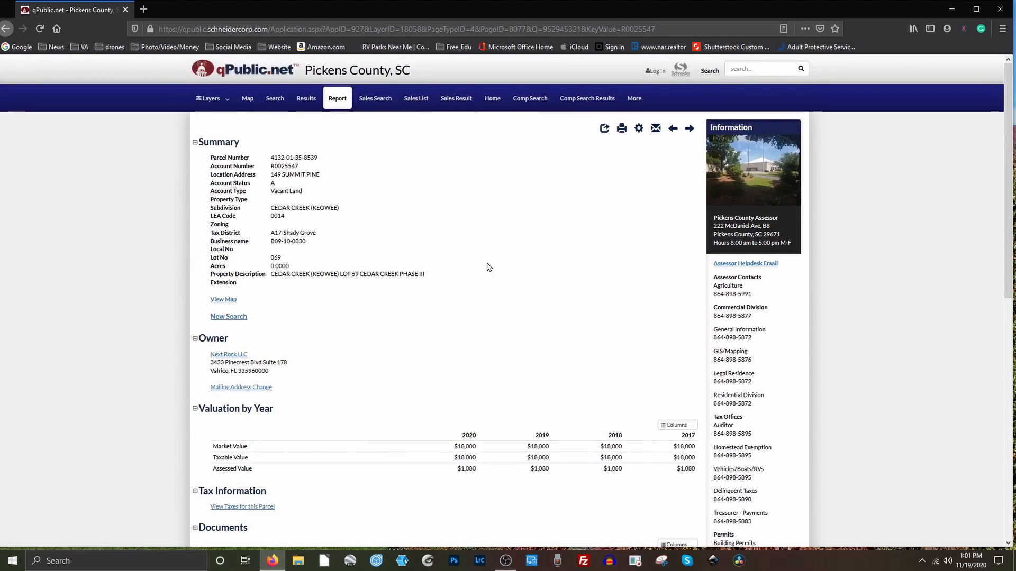
click(223, 300)
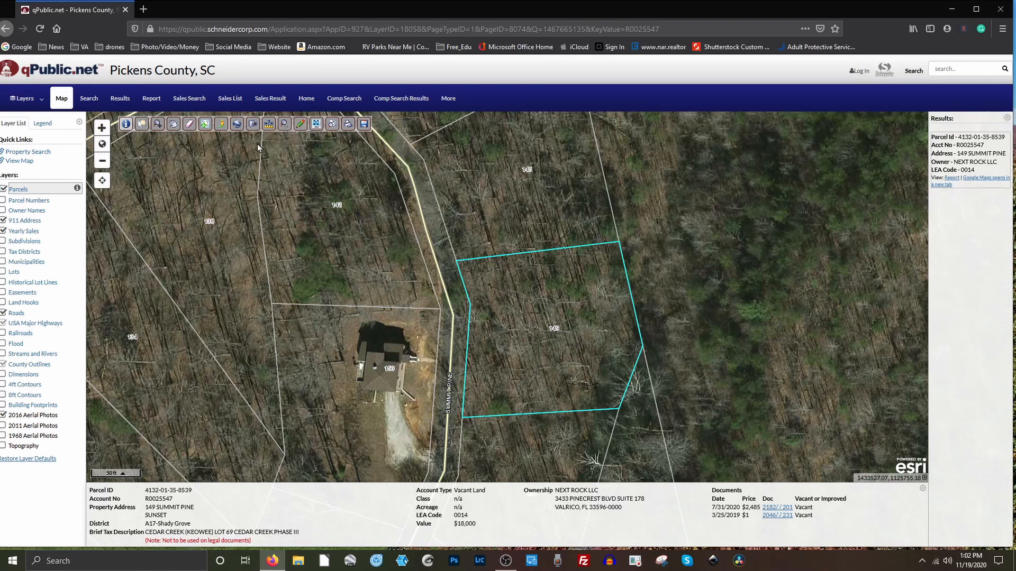
click(316, 124)
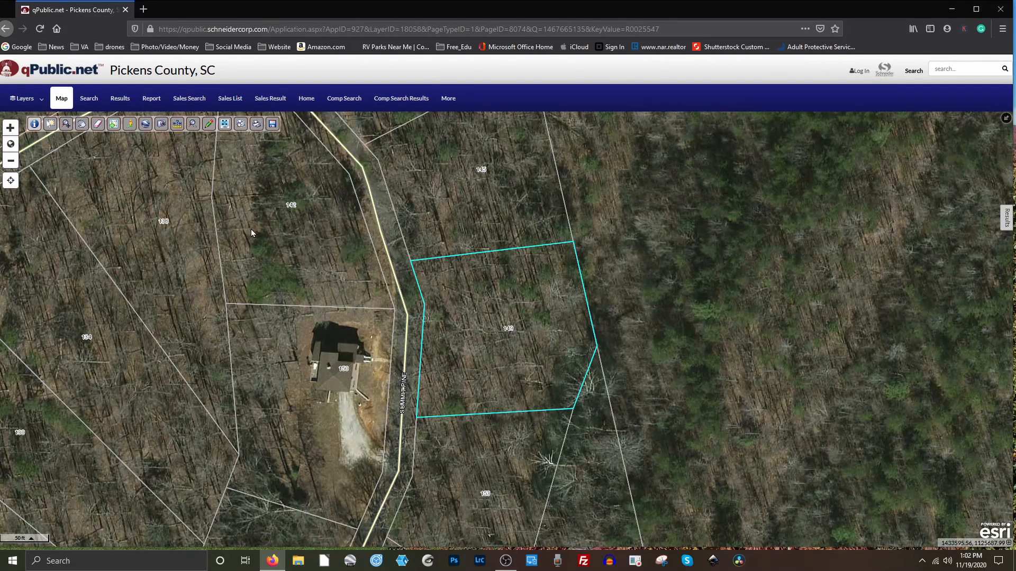
click(10, 162)
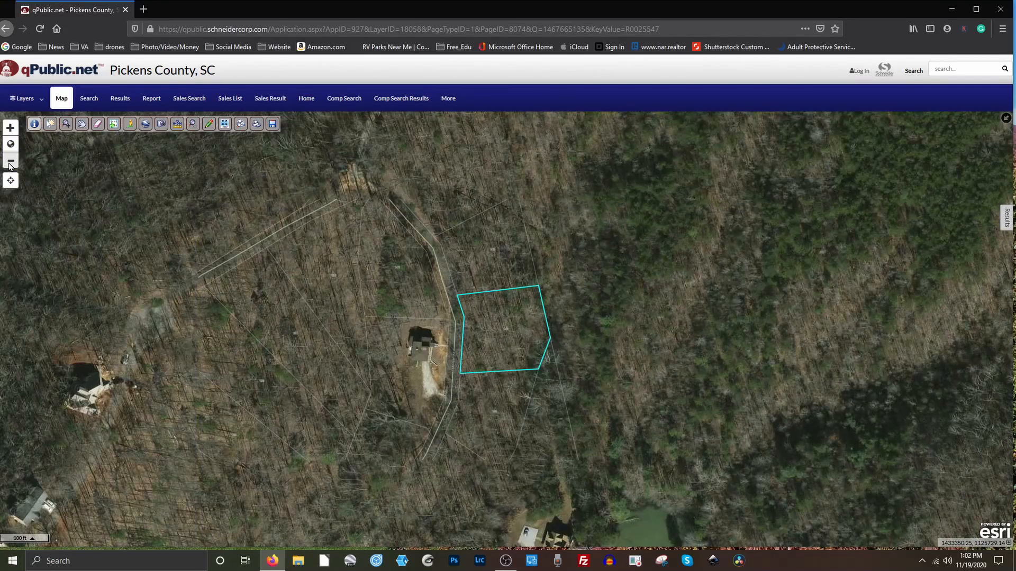
Zoom out to 200 ft and pan to reveal the lake and parcels farther south.
click(10, 161)
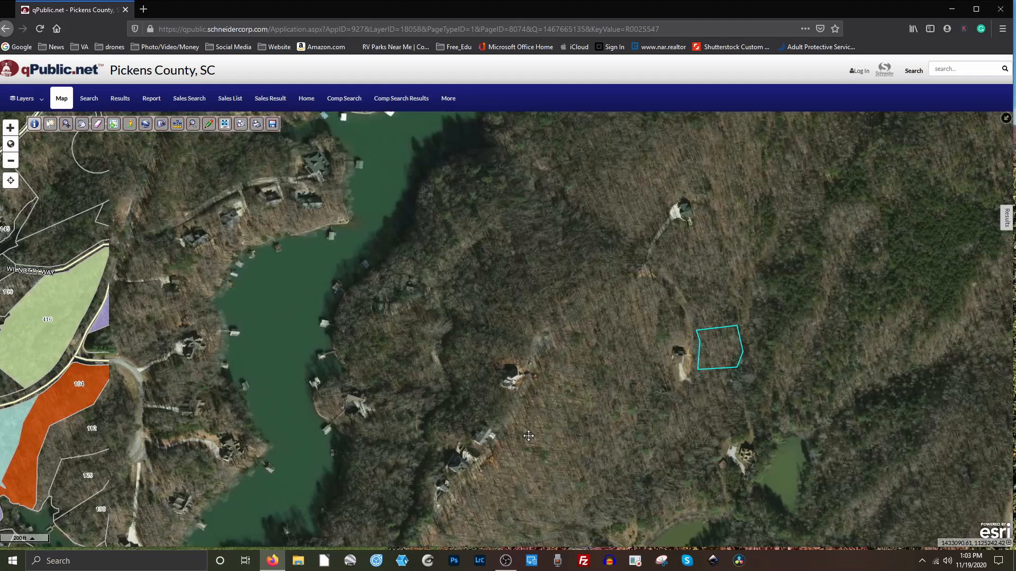
drag(528, 439, 526, 442)
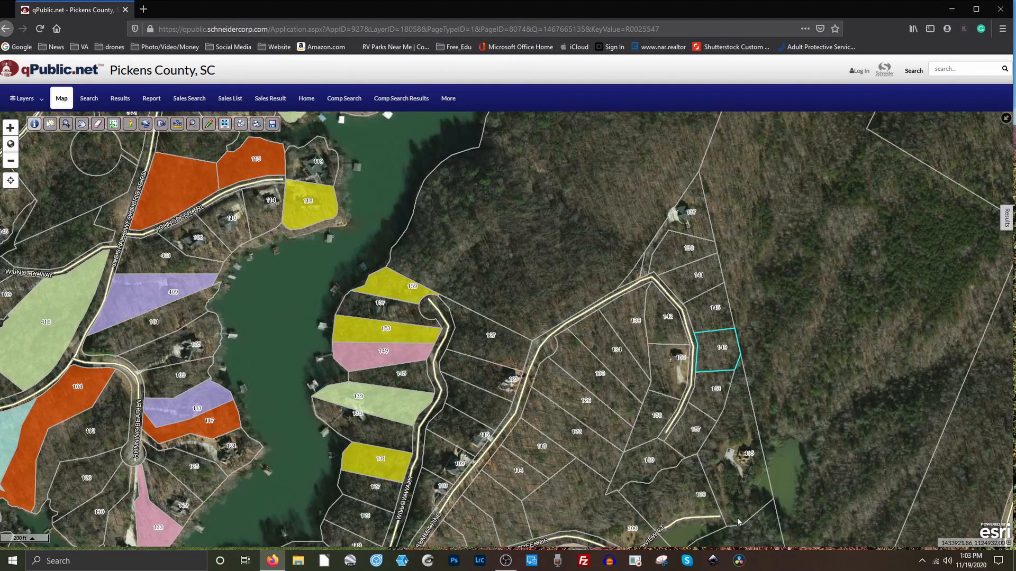
drag(708, 400, 704, 328)
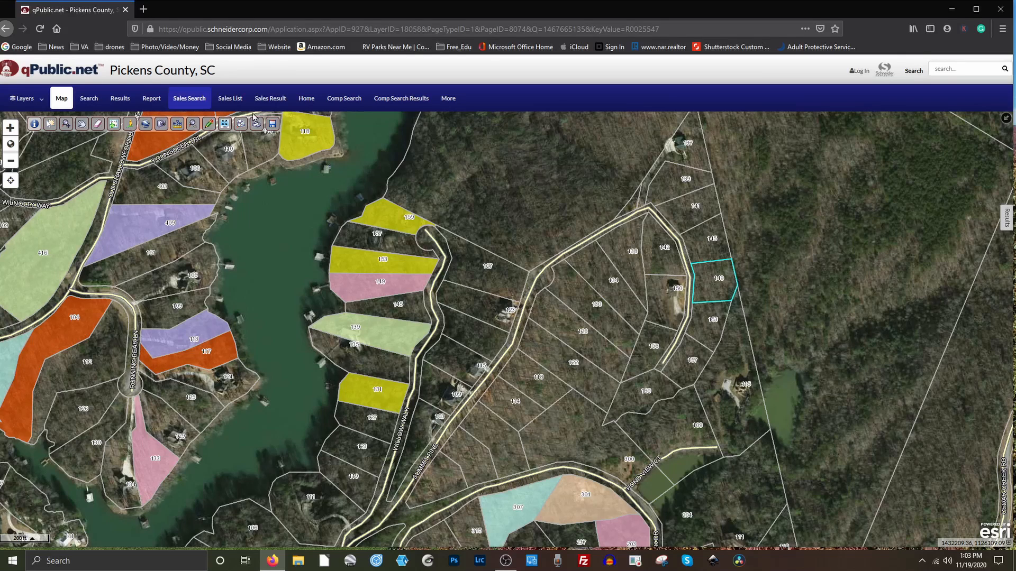
Turn off the Parcels layer and reposition the aerial view around the lot.
click(24, 102)
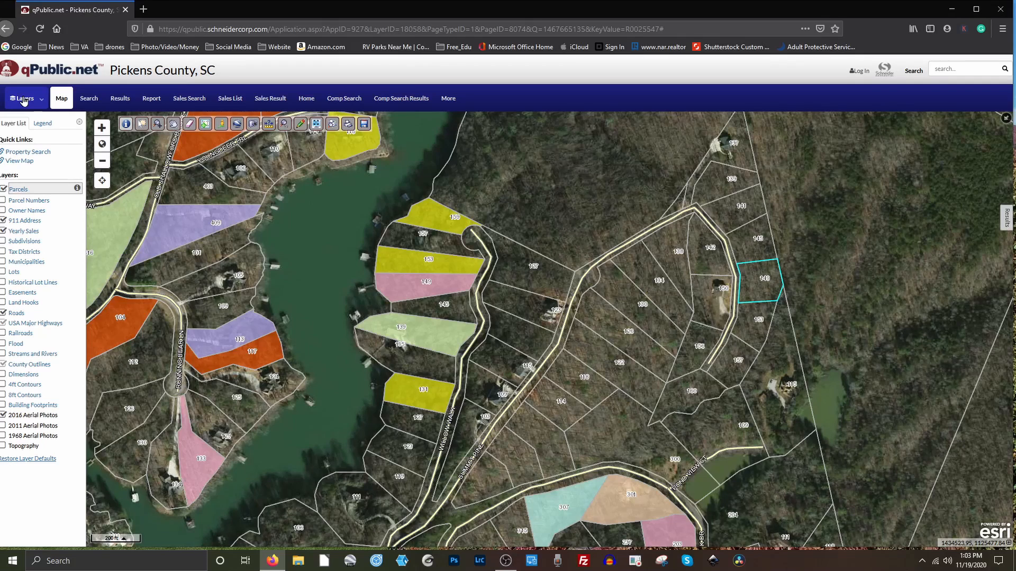
click(3, 189)
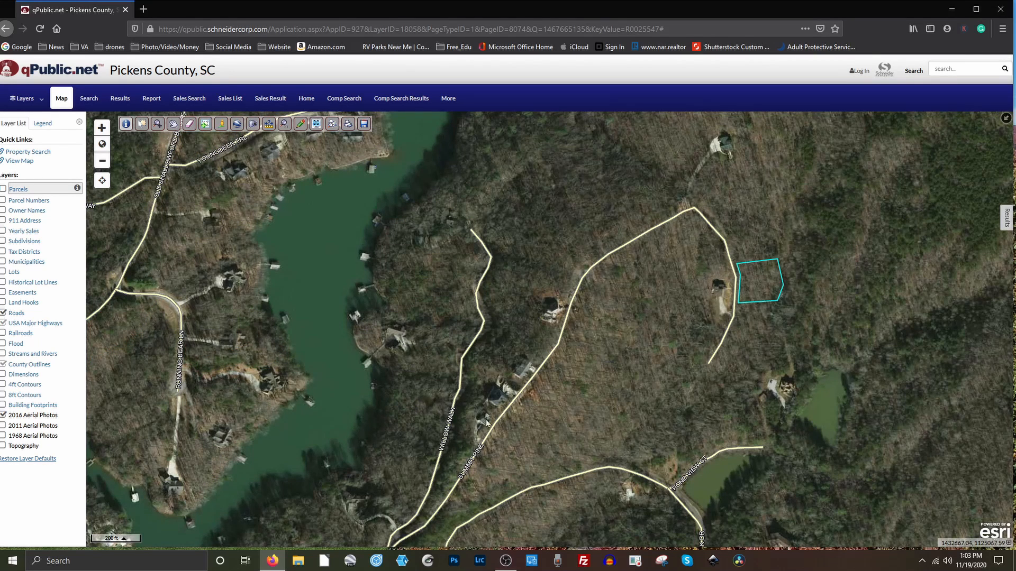
drag(518, 421, 539, 387)
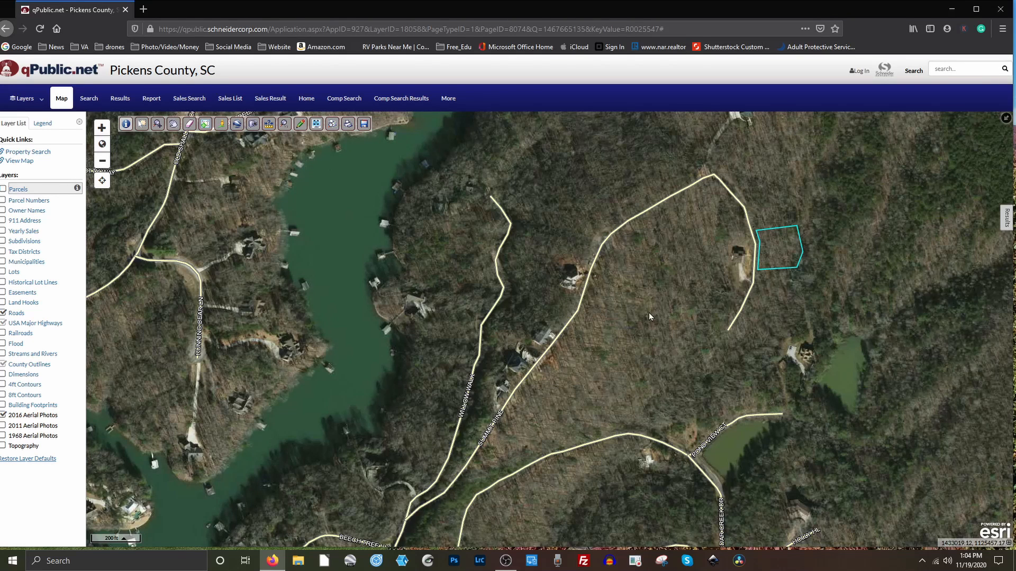
drag(641, 334, 629, 354)
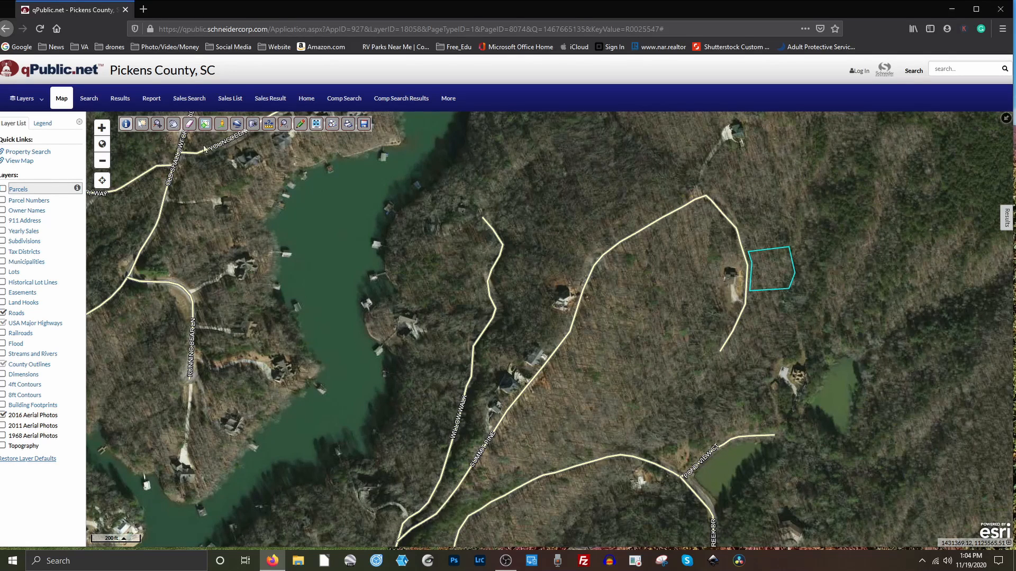
Save the aerial map as map.jpg, then minimize the browser and launch File Explorer.
click(364, 125)
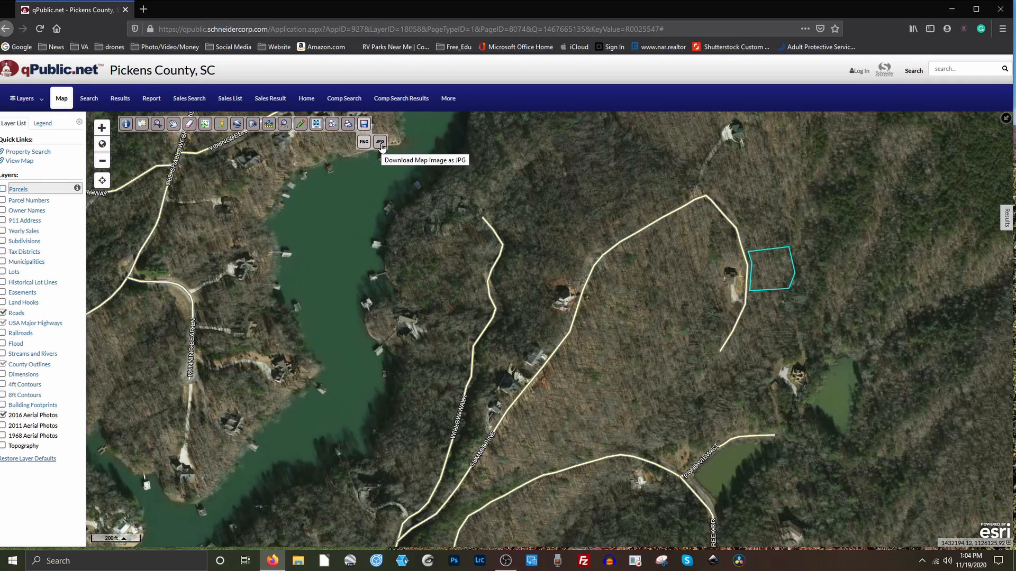
click(380, 142)
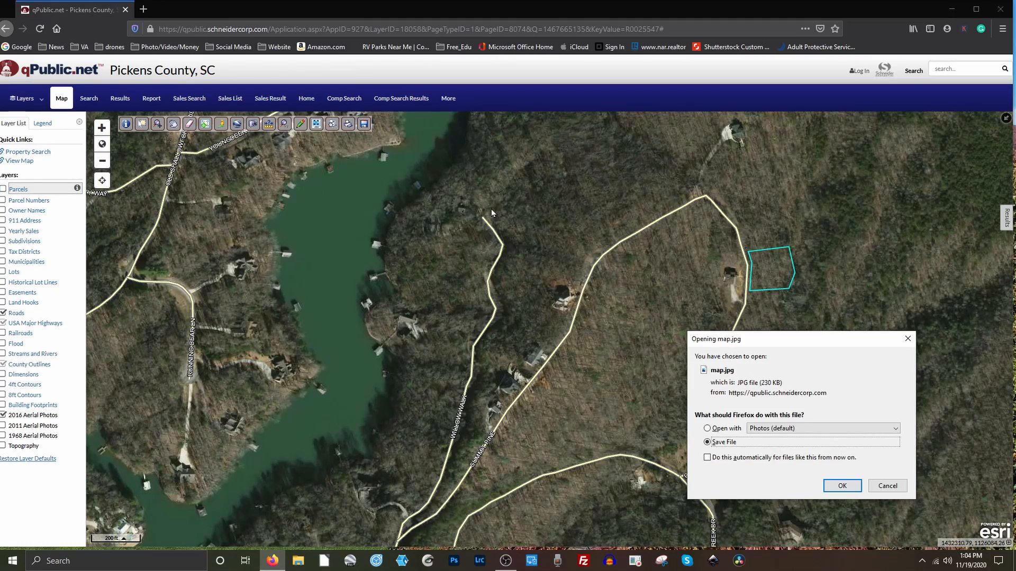
click(841, 485)
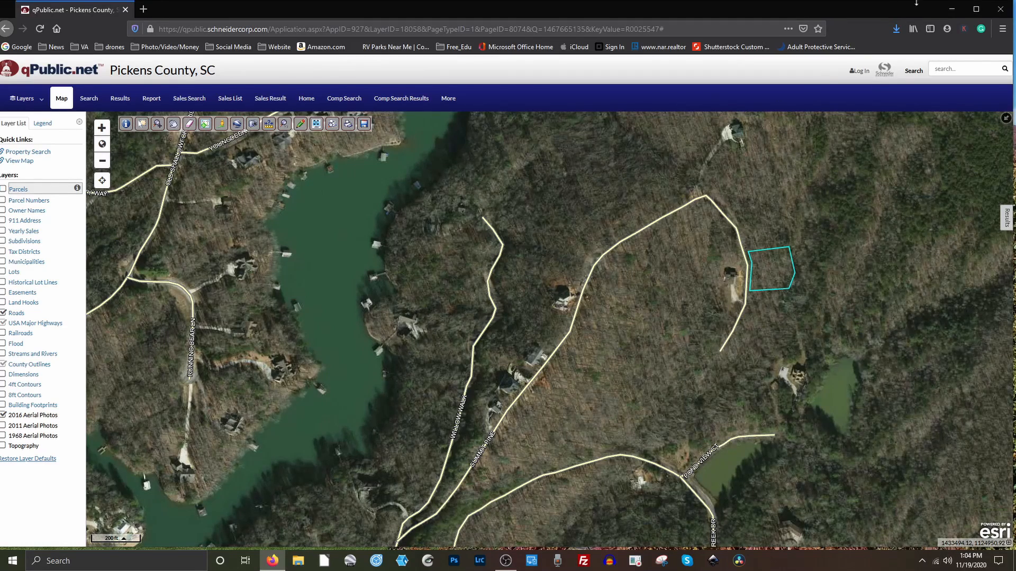
click(951, 10)
click(298, 561)
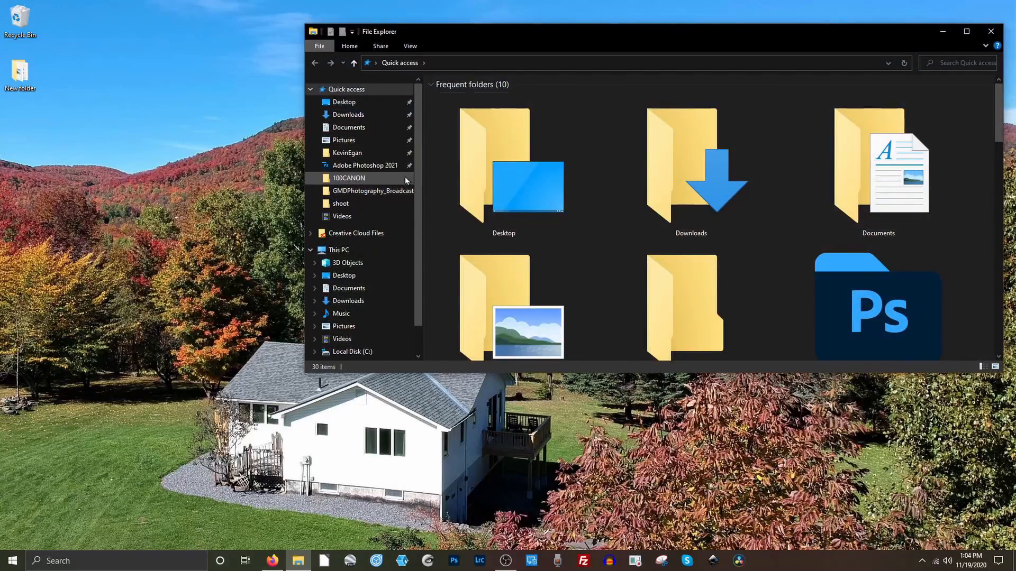
Open map.jpg from Downloads to review it, then close the viewer and folder.
double_click(691, 177)
double_click(504, 224)
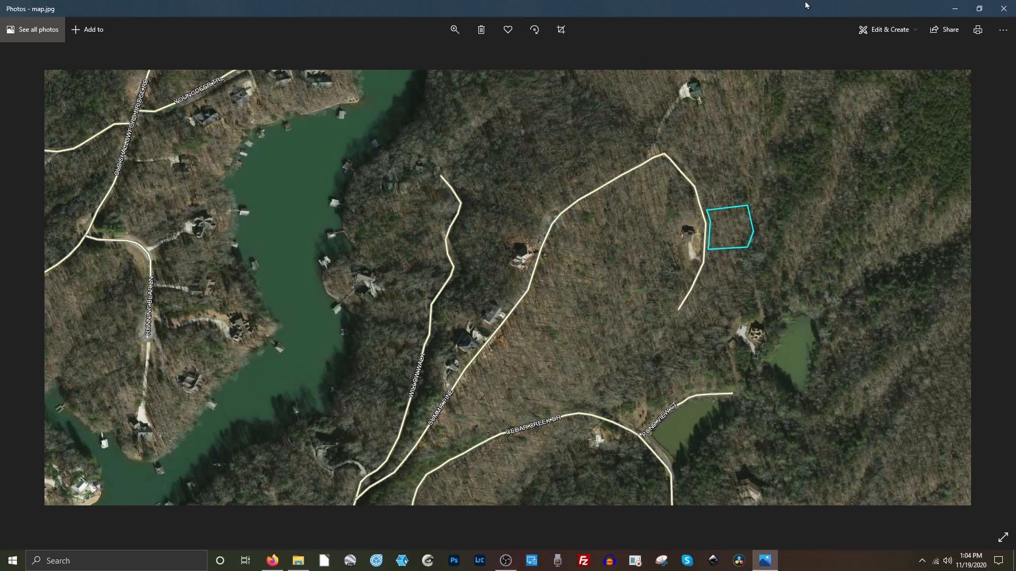
click(1003, 8)
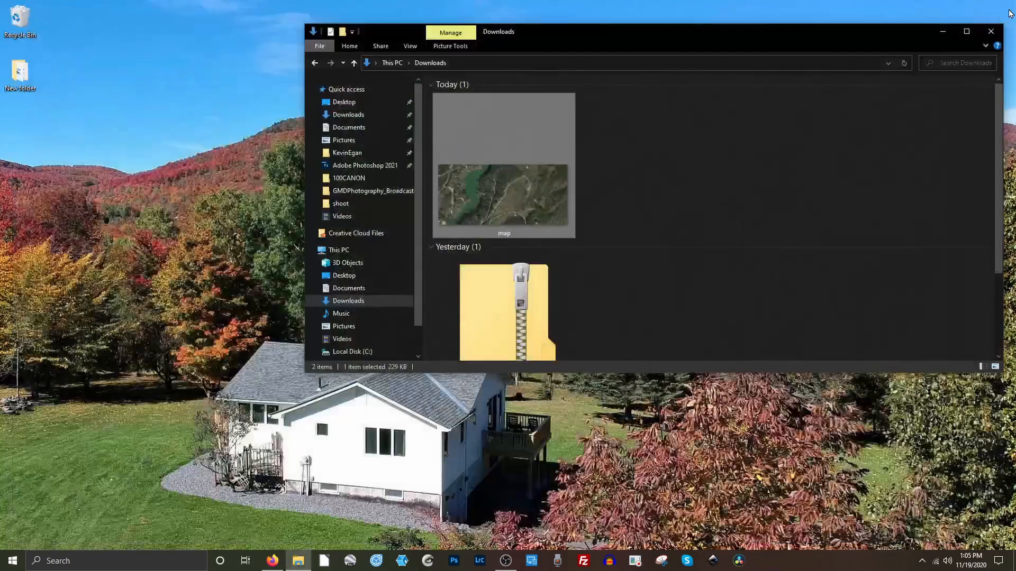
click(992, 33)
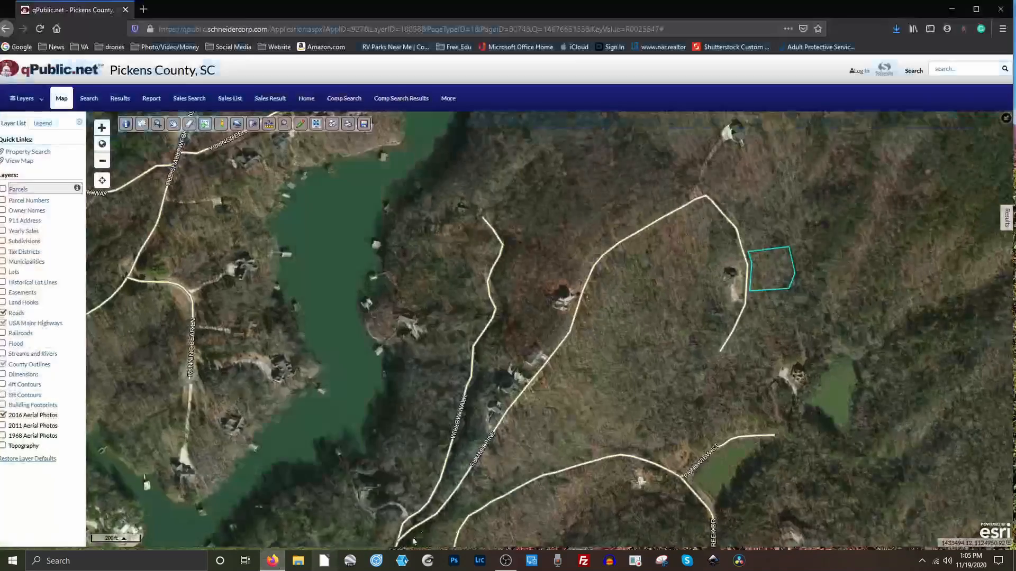
Return to the qPublic.net home page and select South Carolina as the state.
click(52, 76)
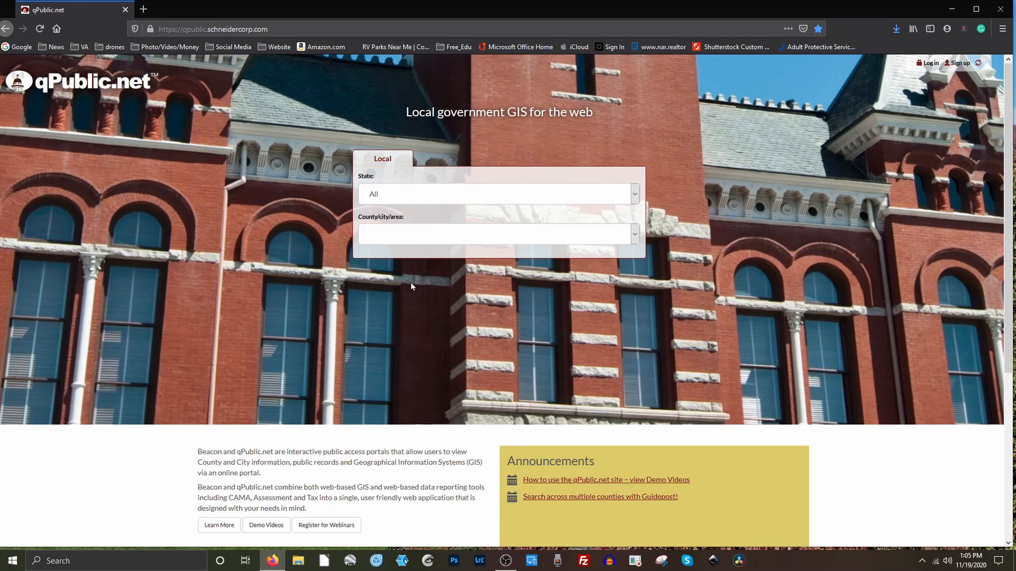
click(634, 194)
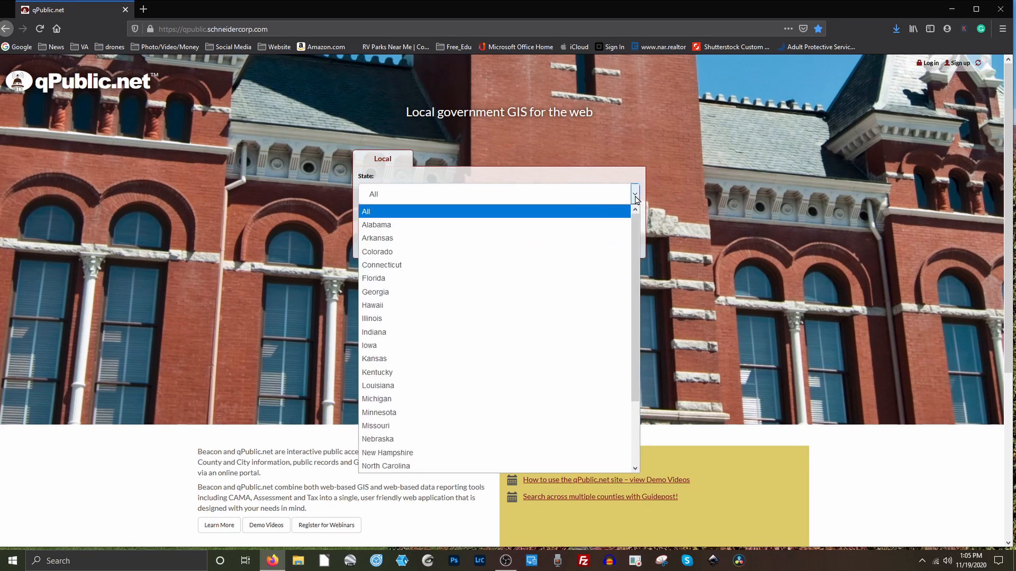
scroll(413, 318, down, 3)
click(423, 413)
Choose Pickens County, SC and go to its property search page.
click(634, 235)
click(393, 283)
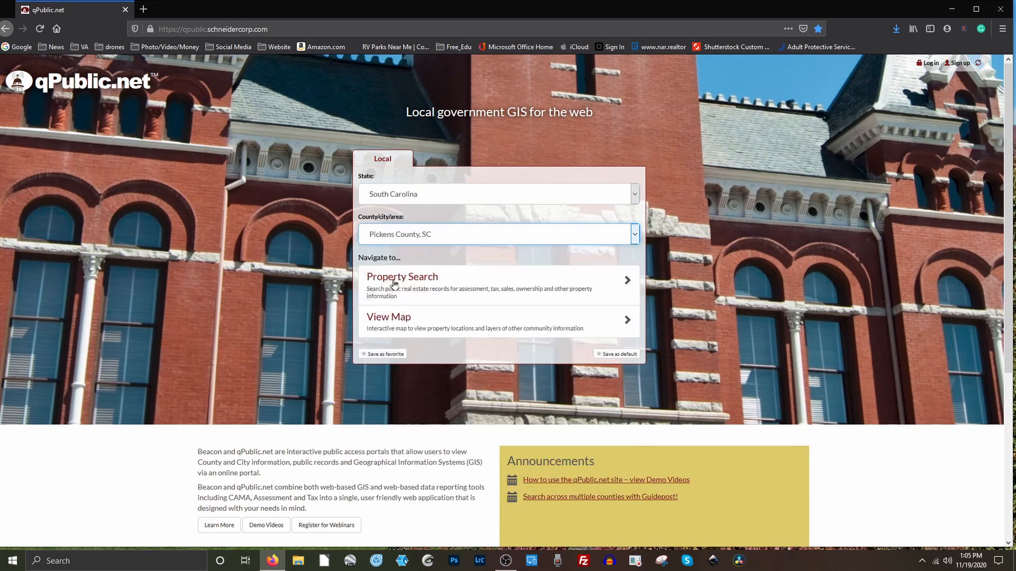
click(423, 286)
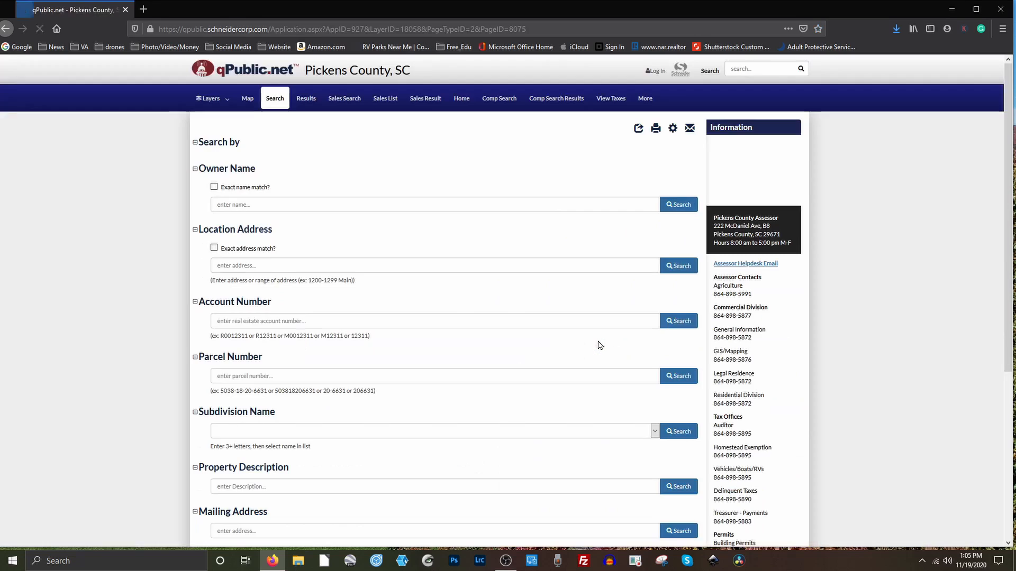
click(263, 266)
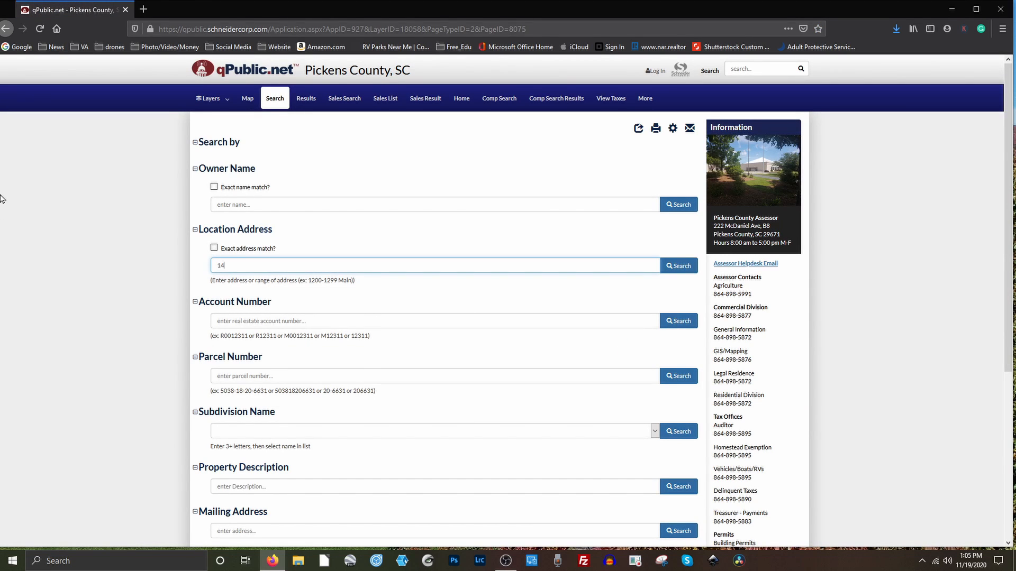
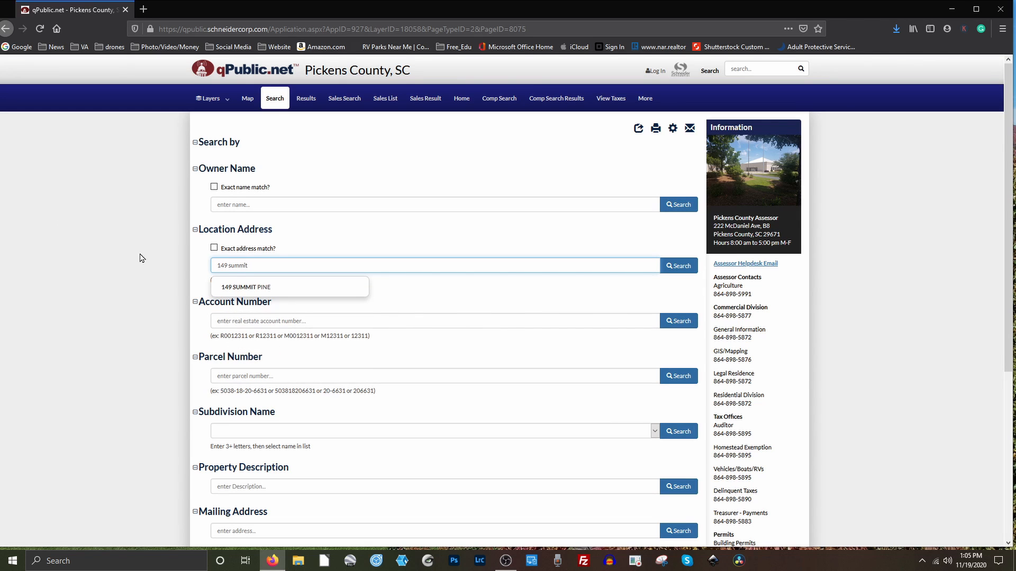
click(246, 287)
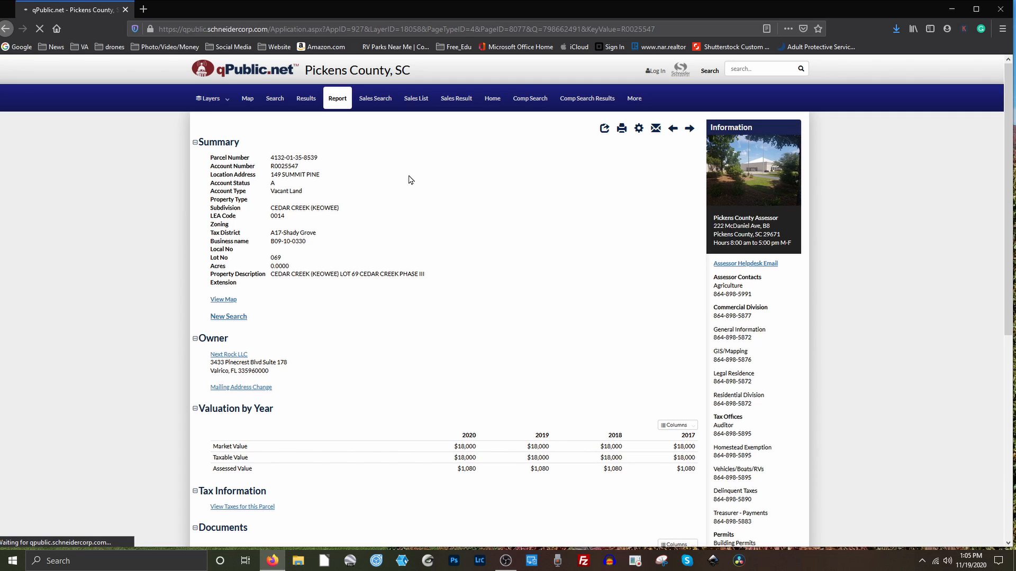
Open the parcel's map and export its boundary as feature.kml via the Google Earth KML button.
click(233, 301)
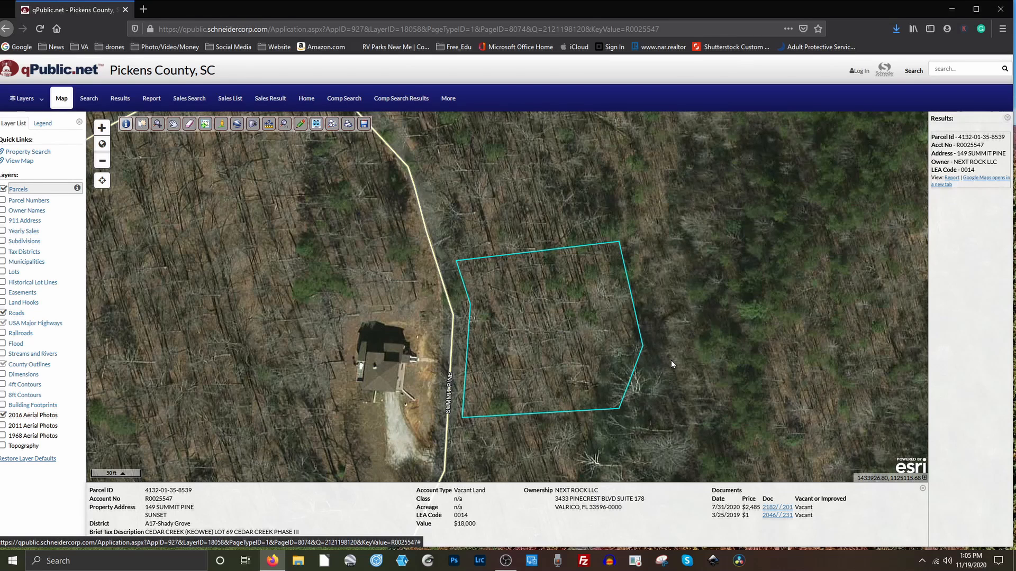
click(237, 126)
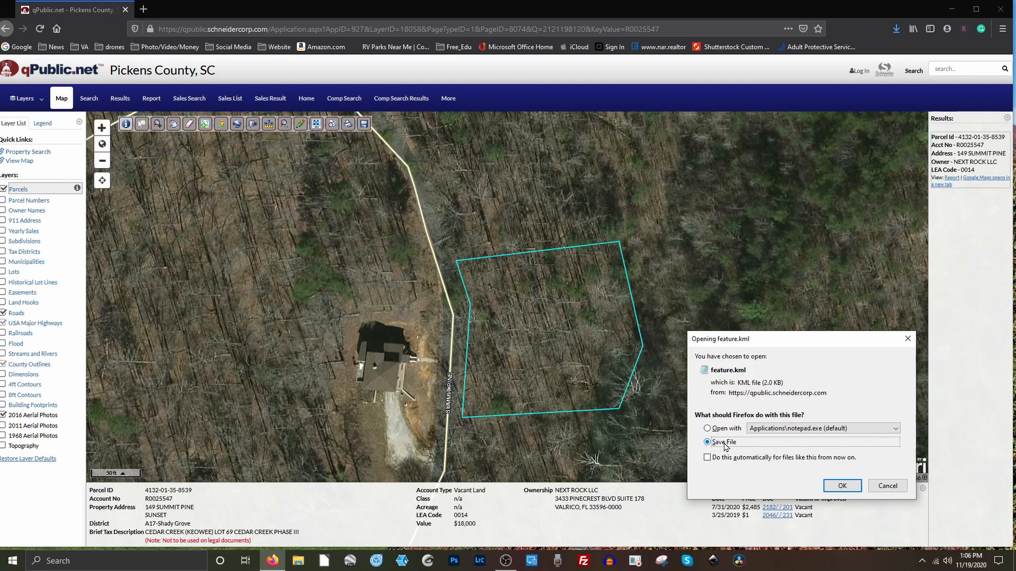
click(842, 486)
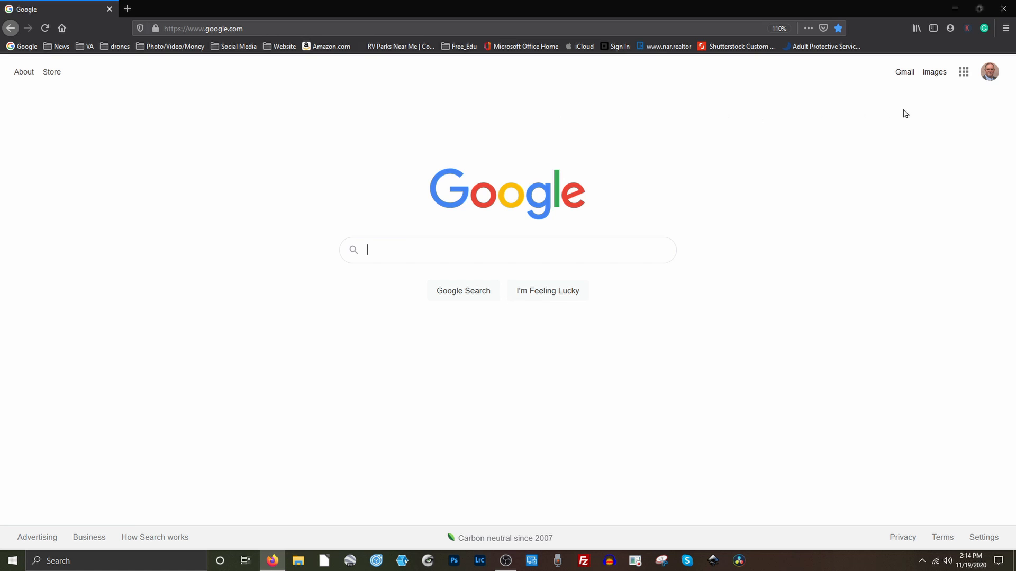
Open Google Maps from Google apps, go to Your places > Maps and create a new map.
click(963, 74)
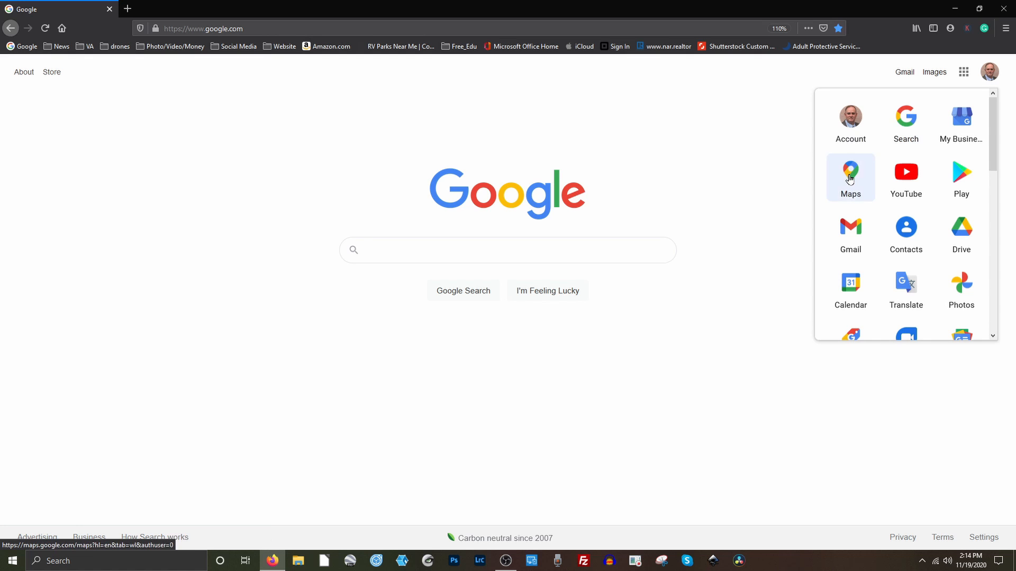
click(850, 178)
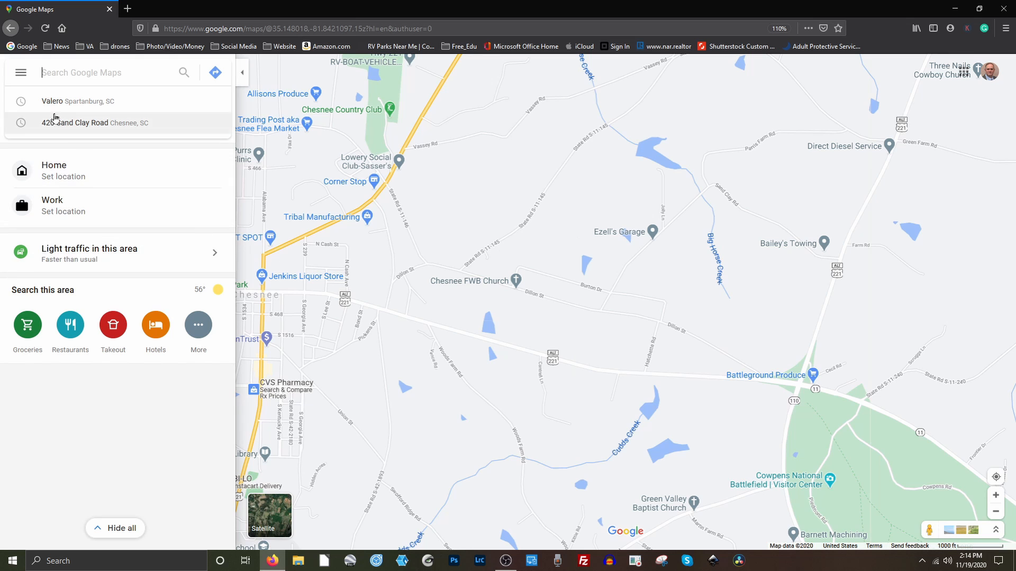
click(21, 76)
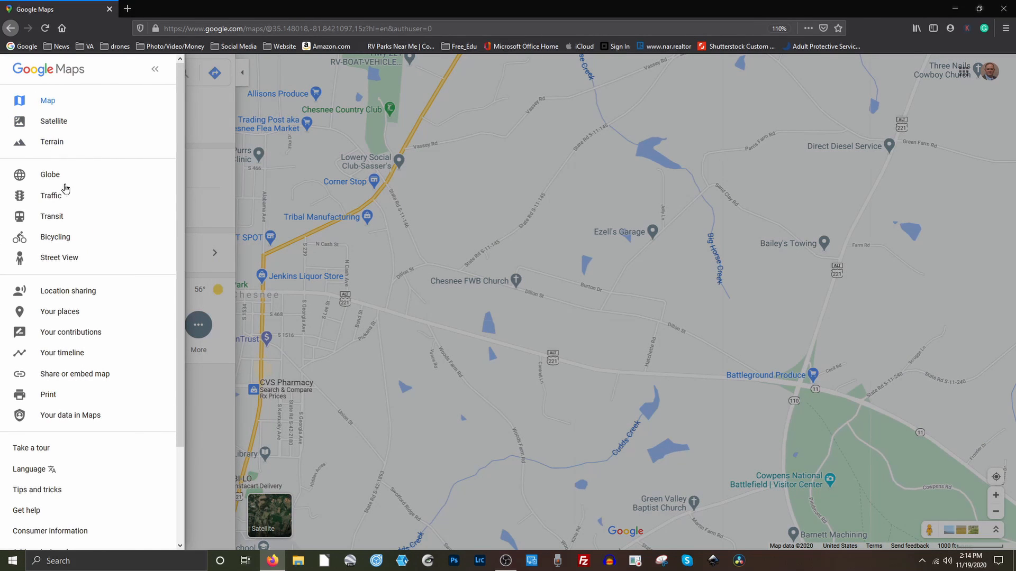
click(74, 313)
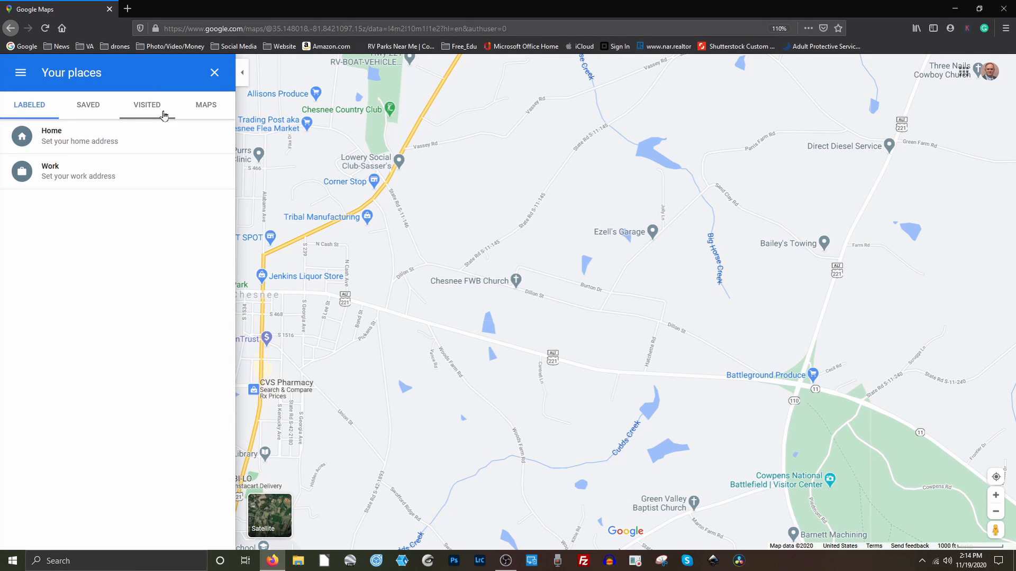
click(209, 108)
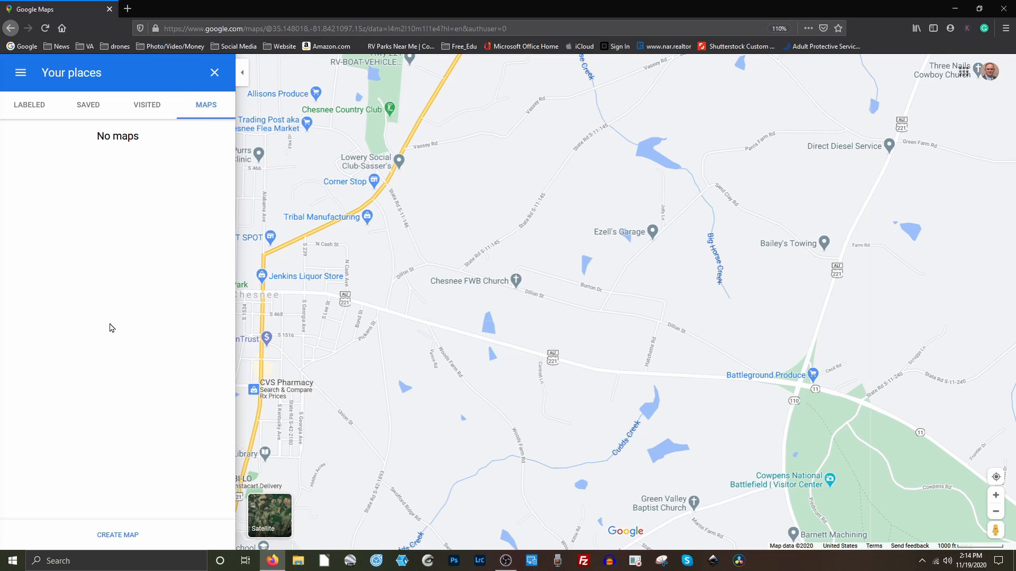
click(112, 535)
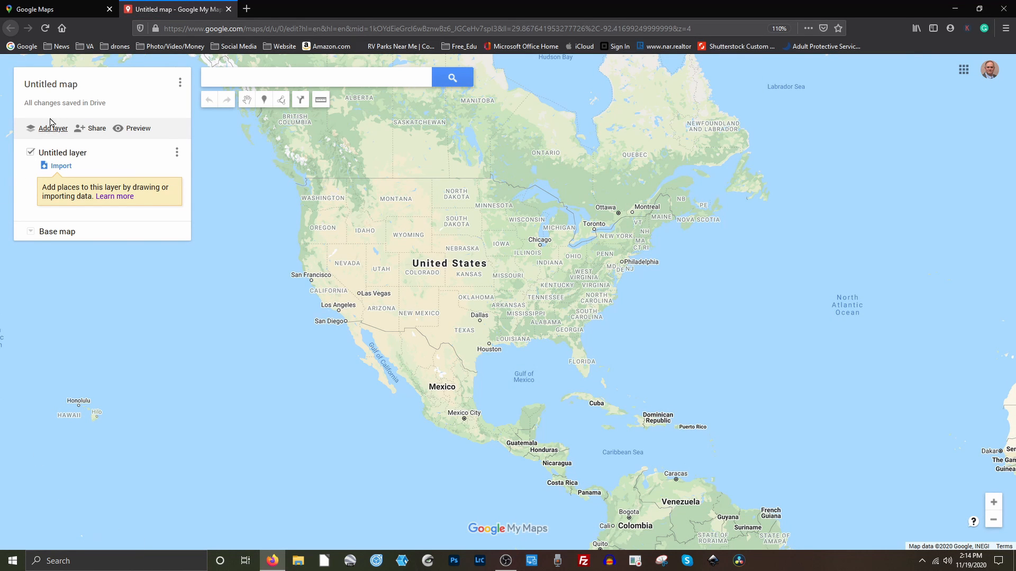
click(49, 88)
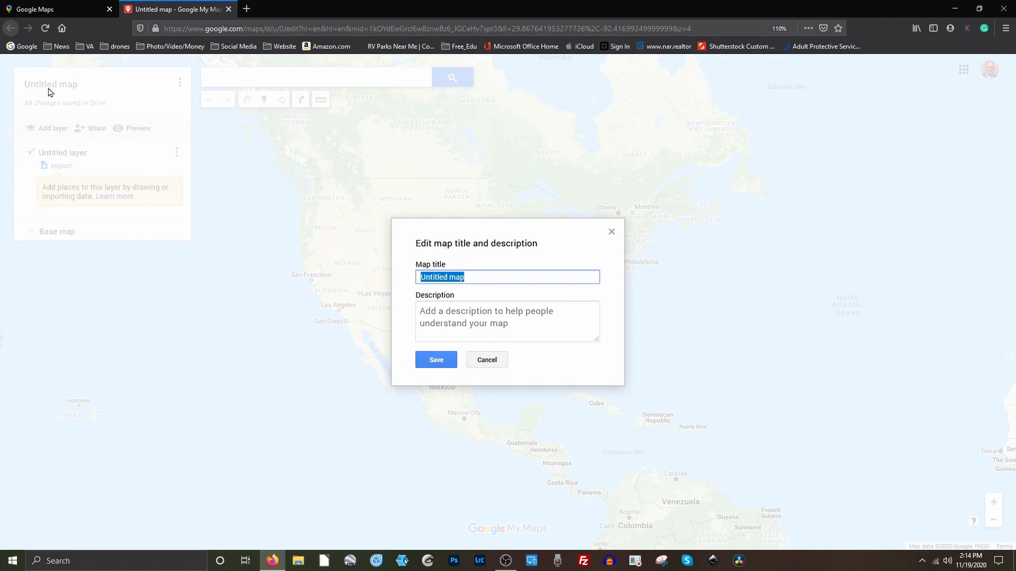
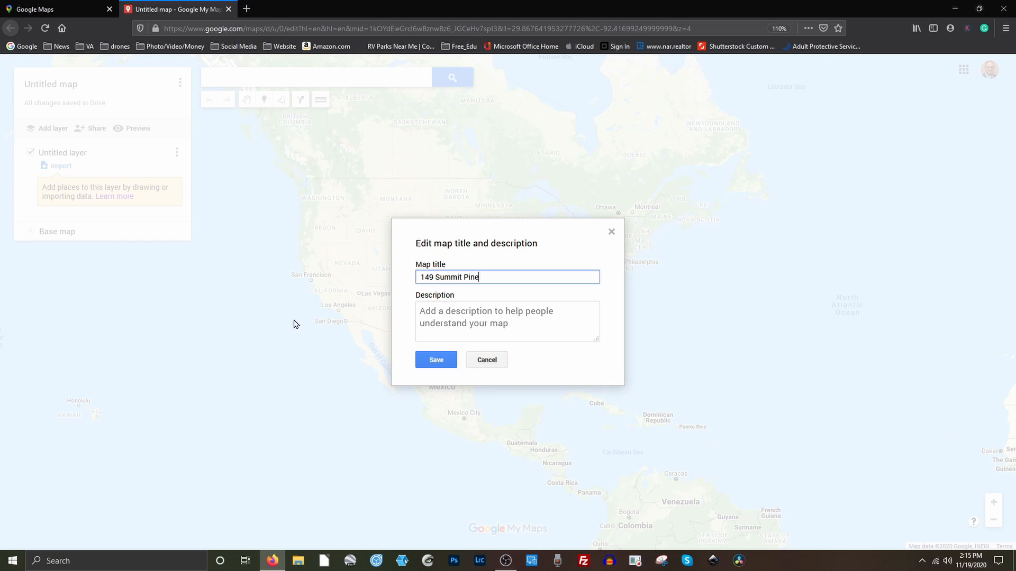
click(438, 364)
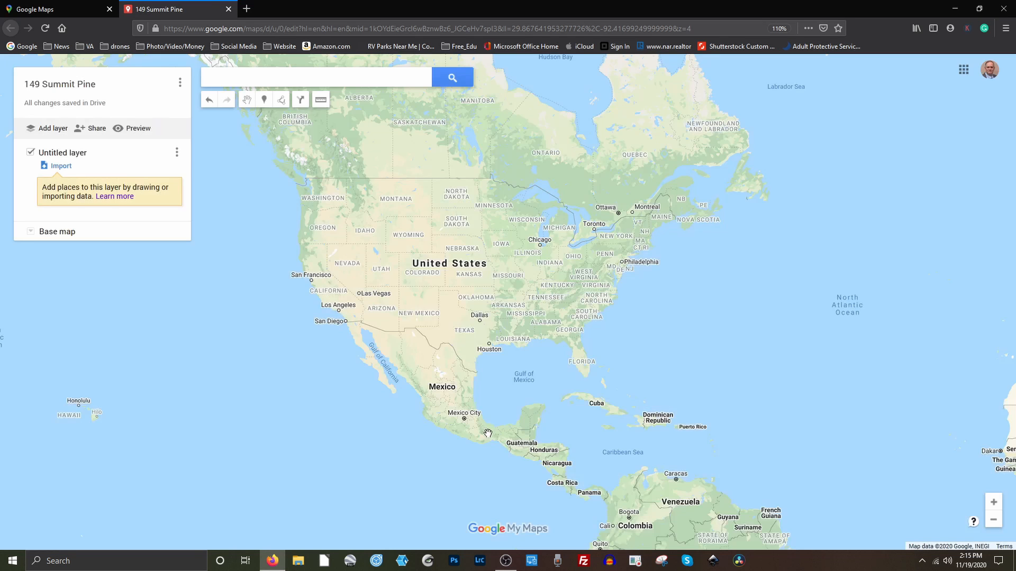
click(61, 166)
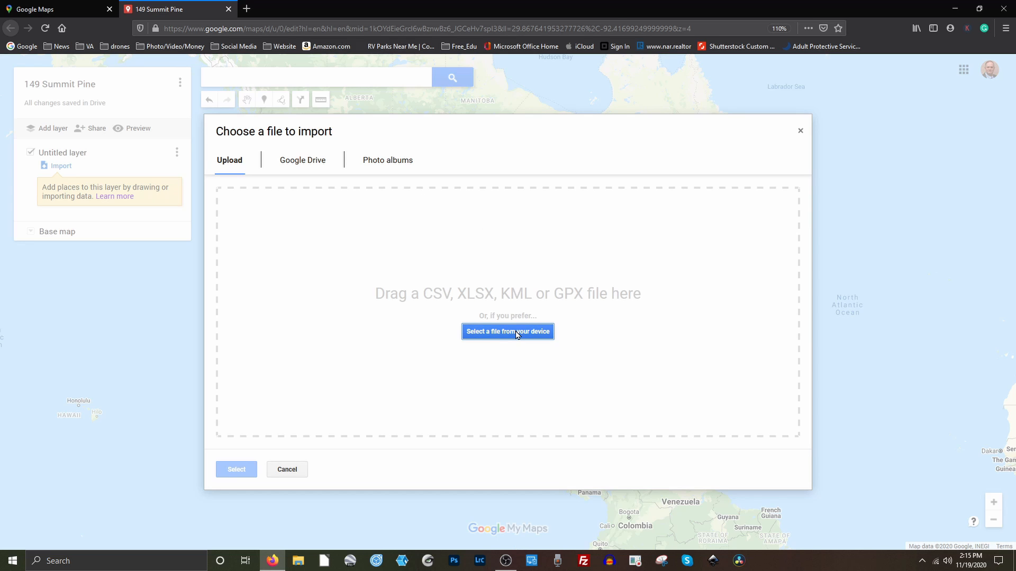
Upload feature.kml from Downloads so the parcel appears as a yellow outline.
click(517, 333)
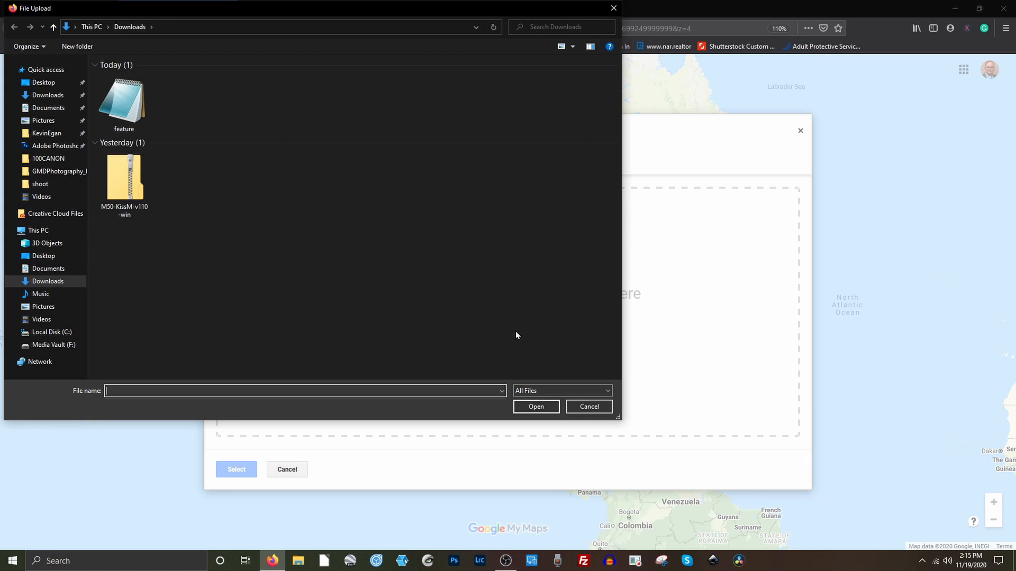
click(121, 104)
click(536, 406)
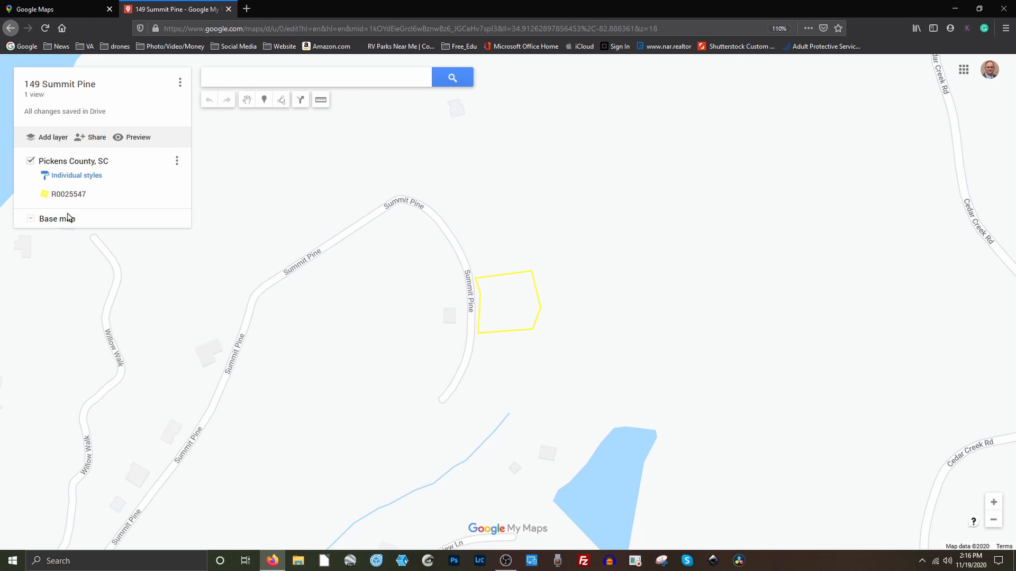
Switch the base map to Satellite and shift the parcel right of centre.
click(30, 220)
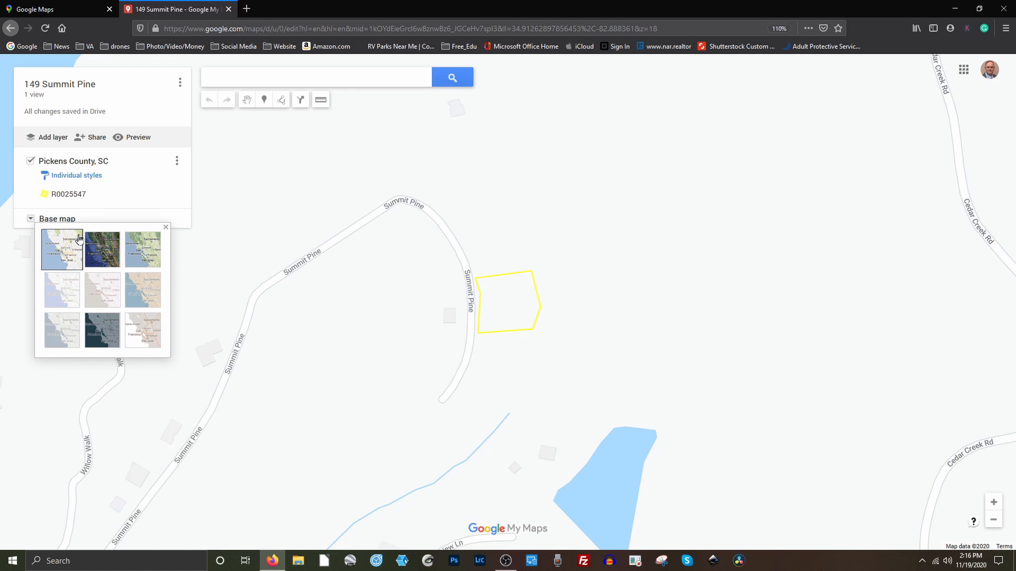
click(100, 253)
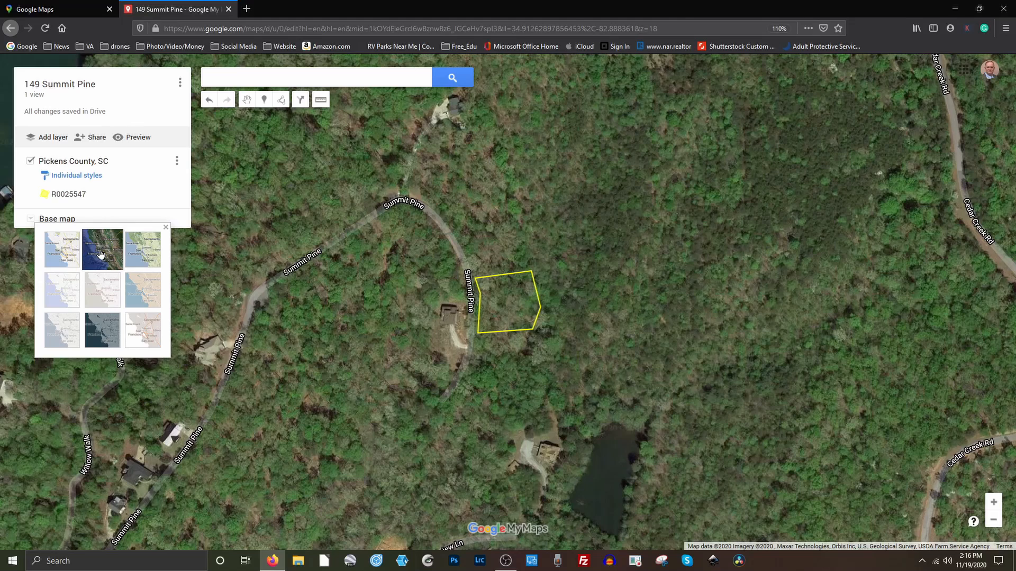
drag(380, 351, 576, 347)
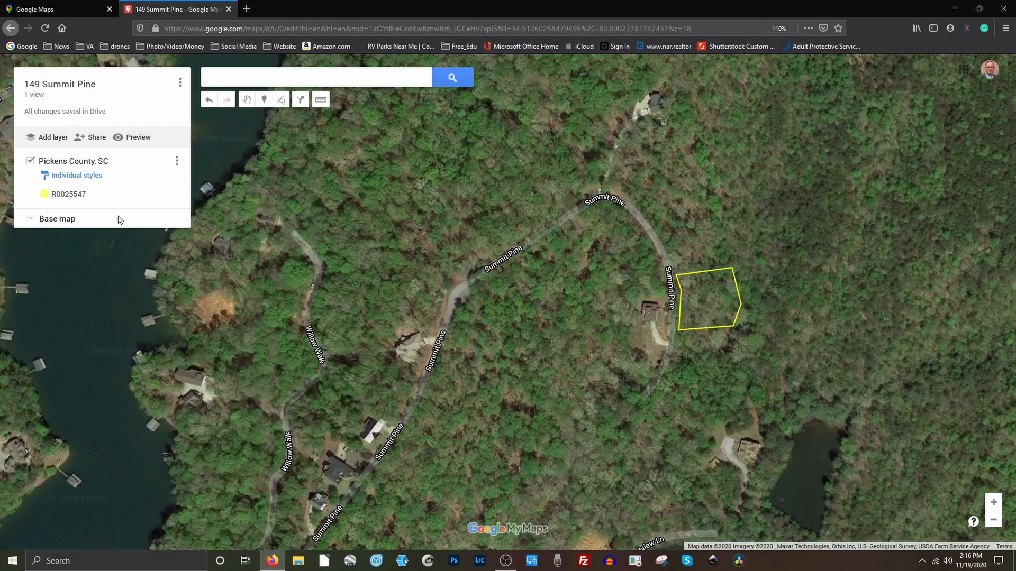
Preview the map view-only, zoomed out three levels and panned to include the lake.
click(139, 138)
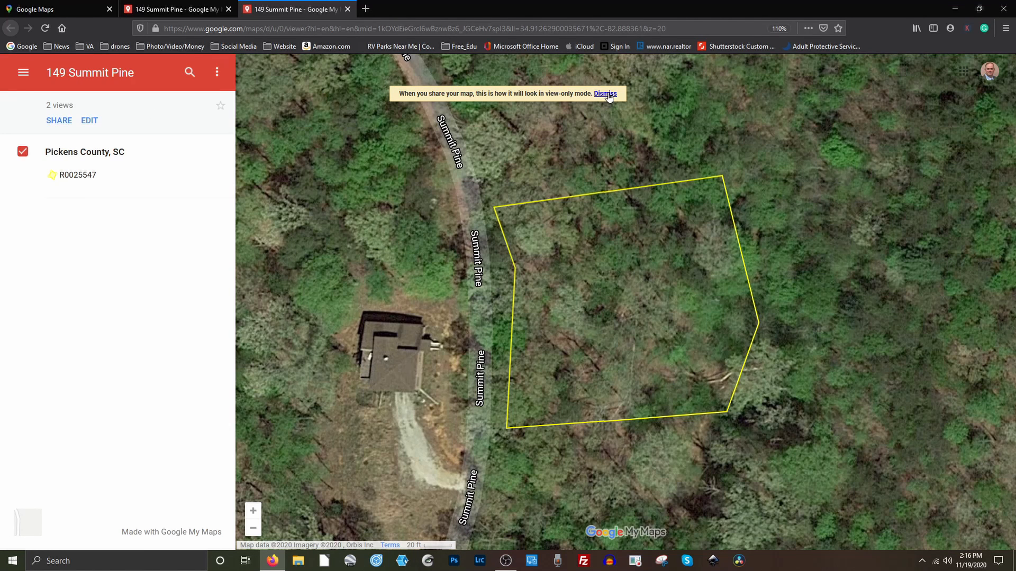
click(606, 95)
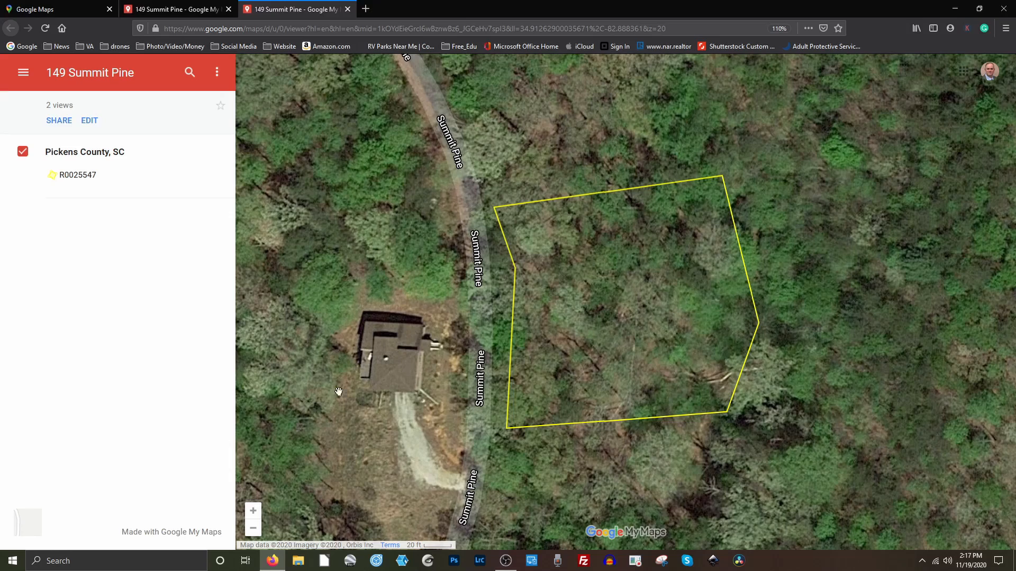
click(253, 529)
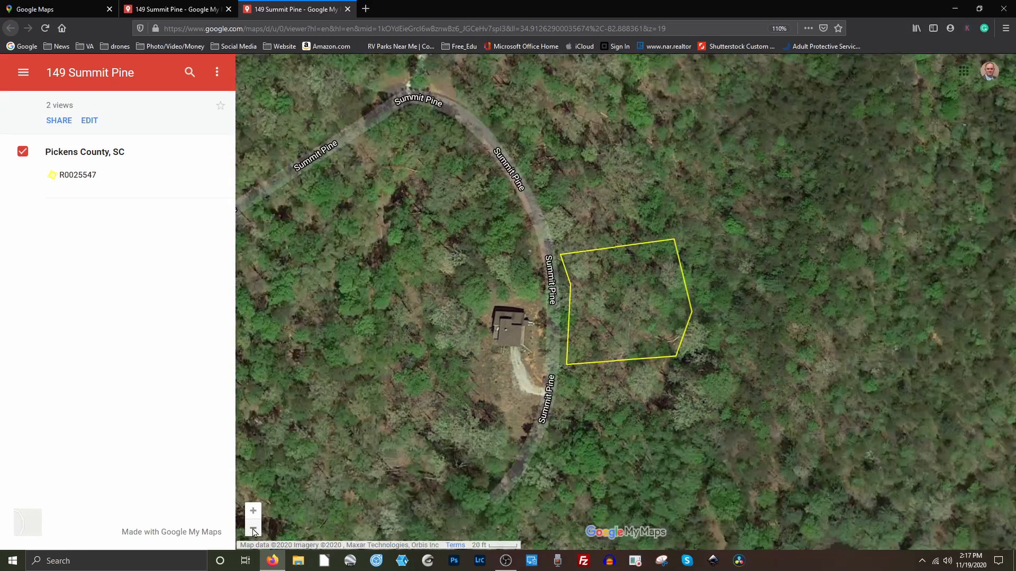
click(254, 530)
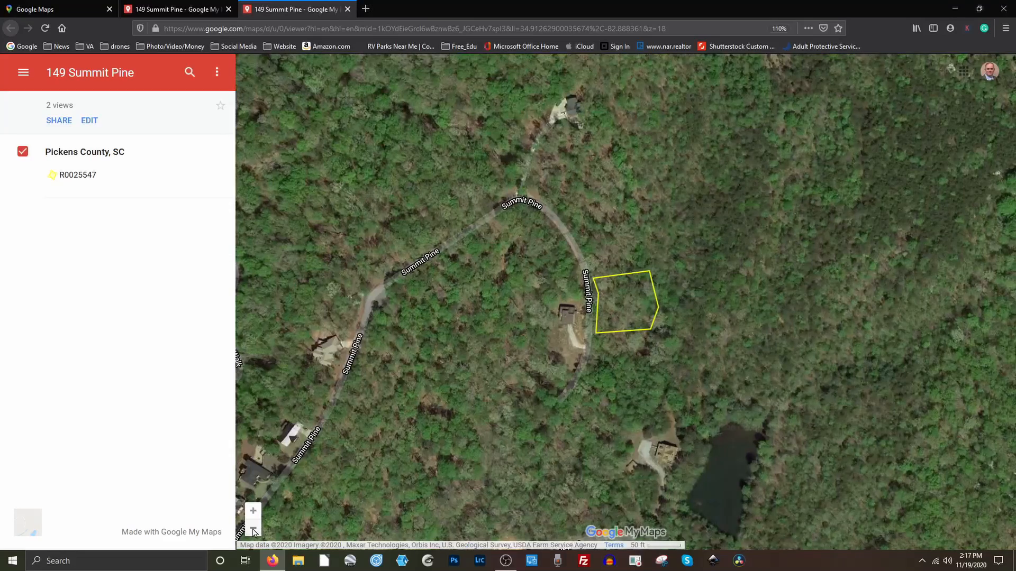
click(253, 529)
drag(421, 403, 561, 391)
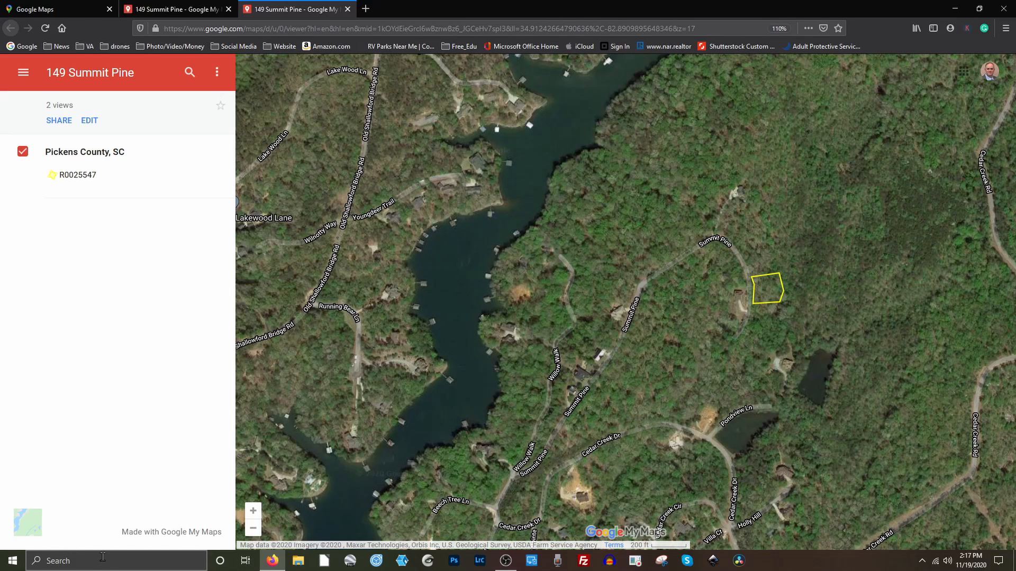
Capture the map area around the parcel in a new Snipping Tool snip.
click(661, 561)
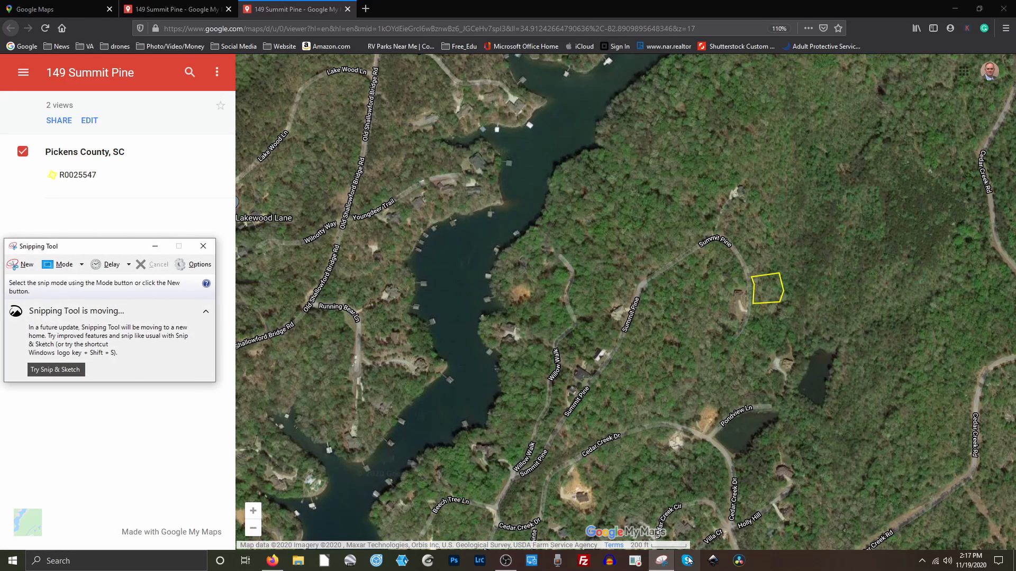
click(23, 265)
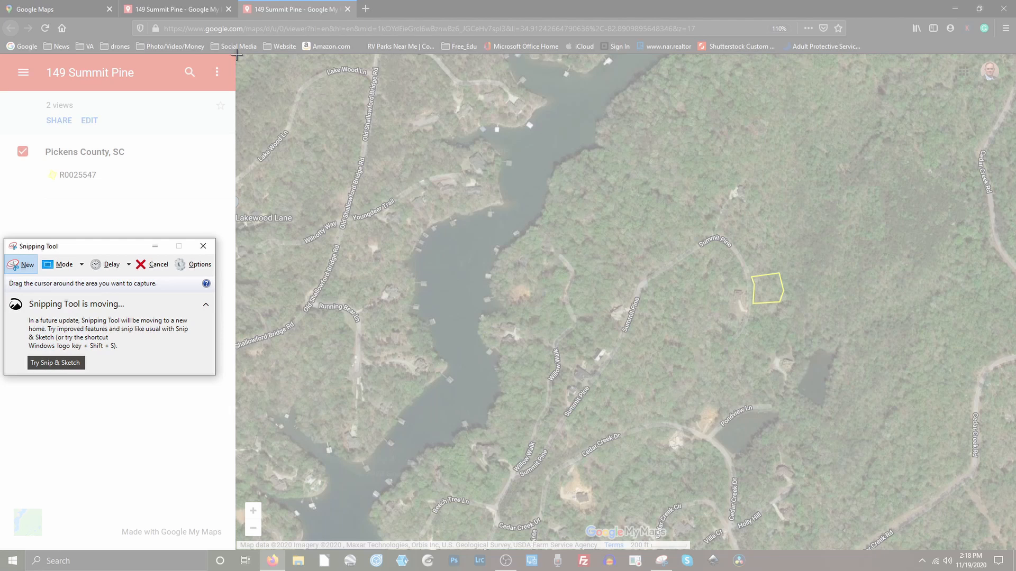
drag(237, 55, 956, 543)
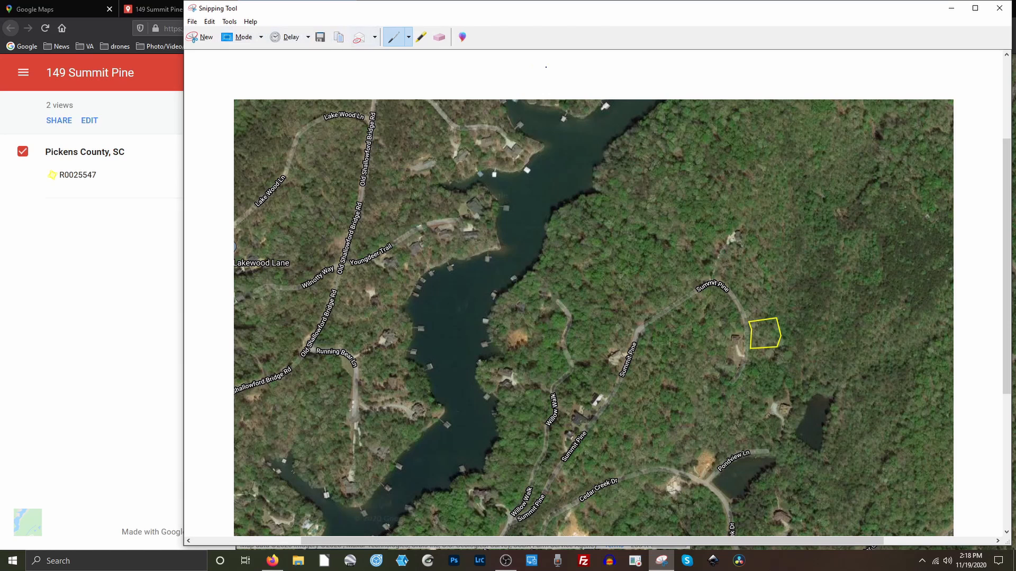
click(320, 41)
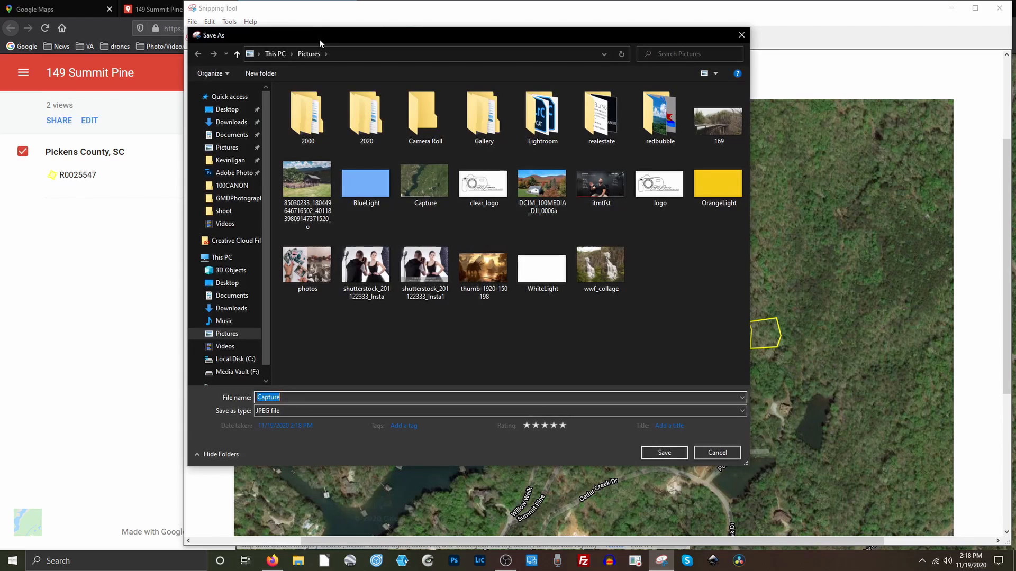
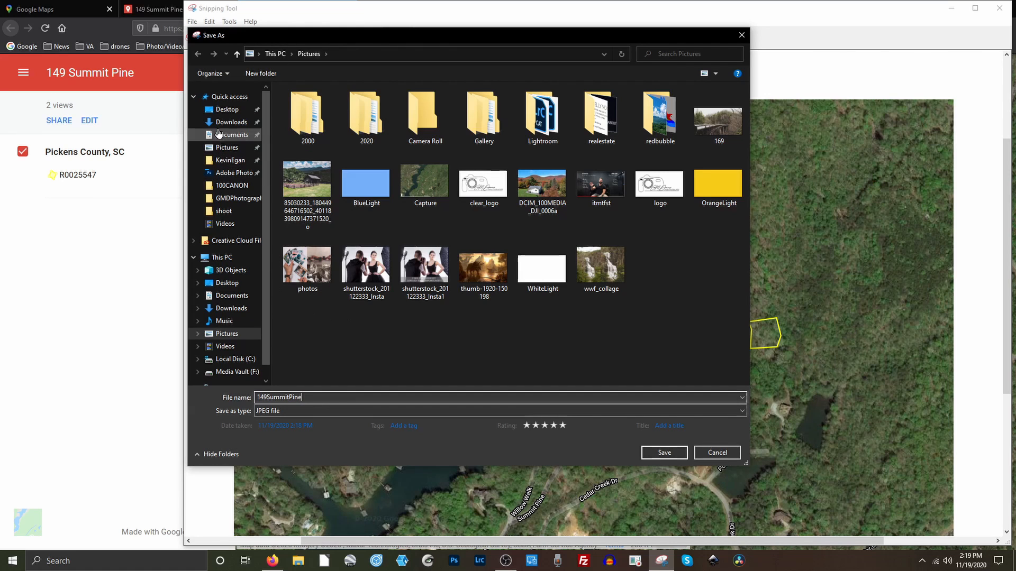
click(223, 109)
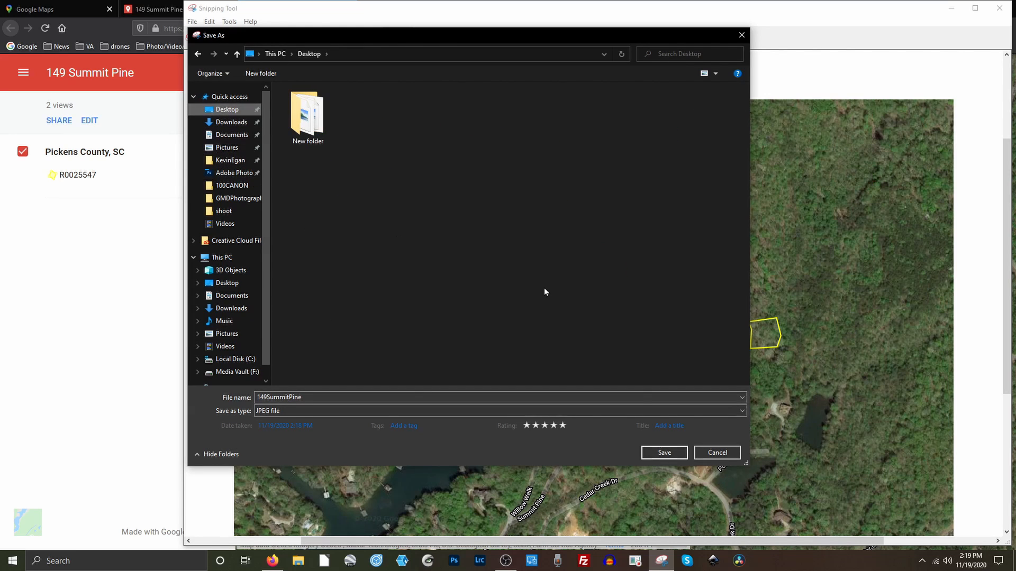
click(664, 453)
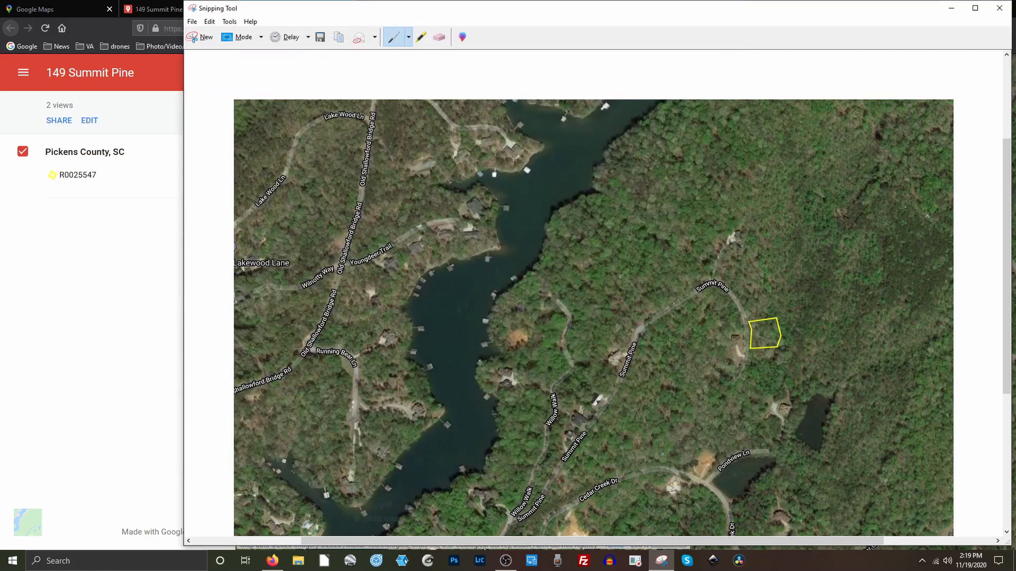
click(950, 8)
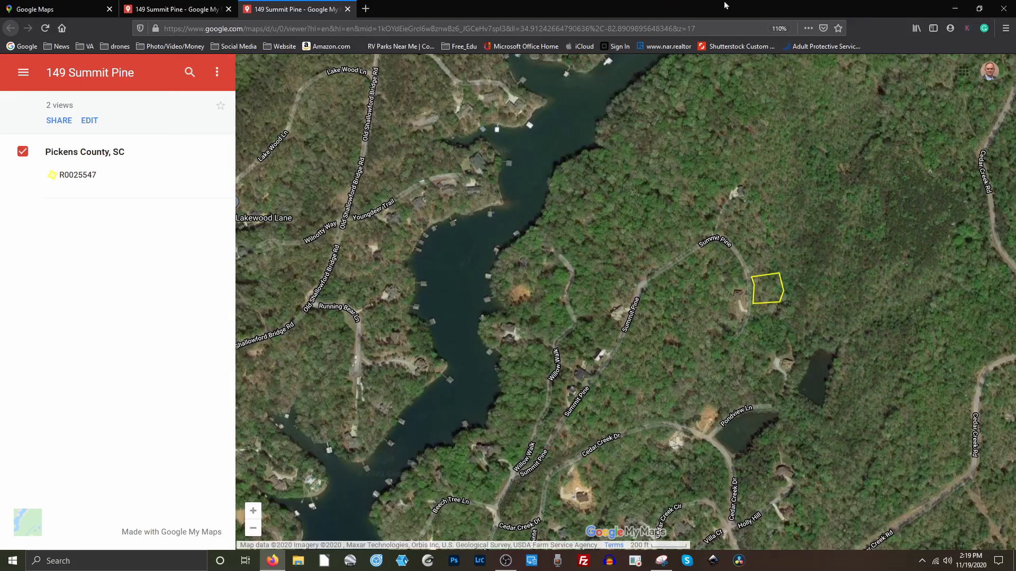
click(955, 11)
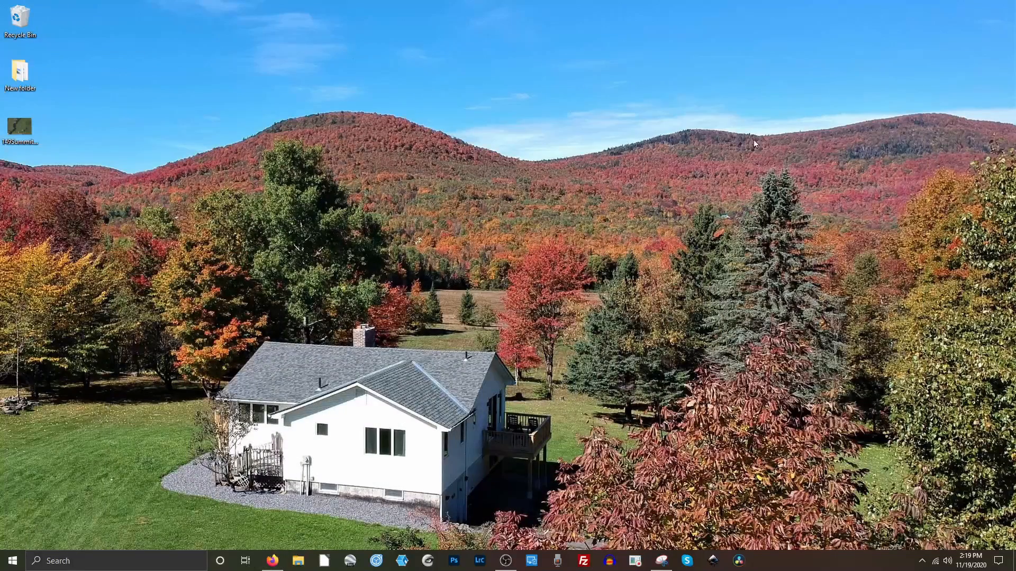
double_click(23, 127)
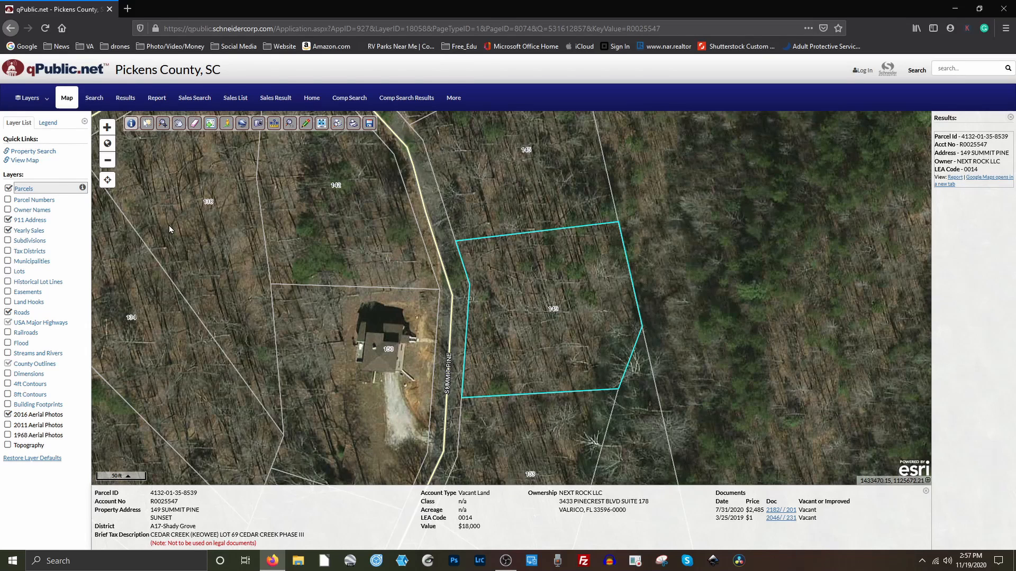
Maximize the qPublic map, select the Summit Pine parcel, and zoom in centred on it.
click(321, 123)
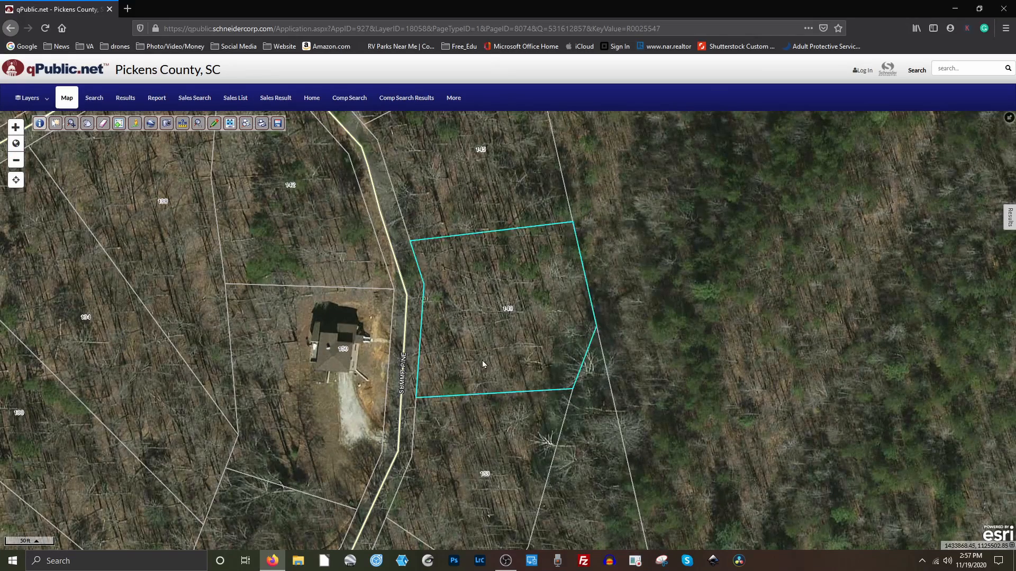
click(466, 344)
scroll(482, 350, up, 1)
drag(448, 321, 487, 387)
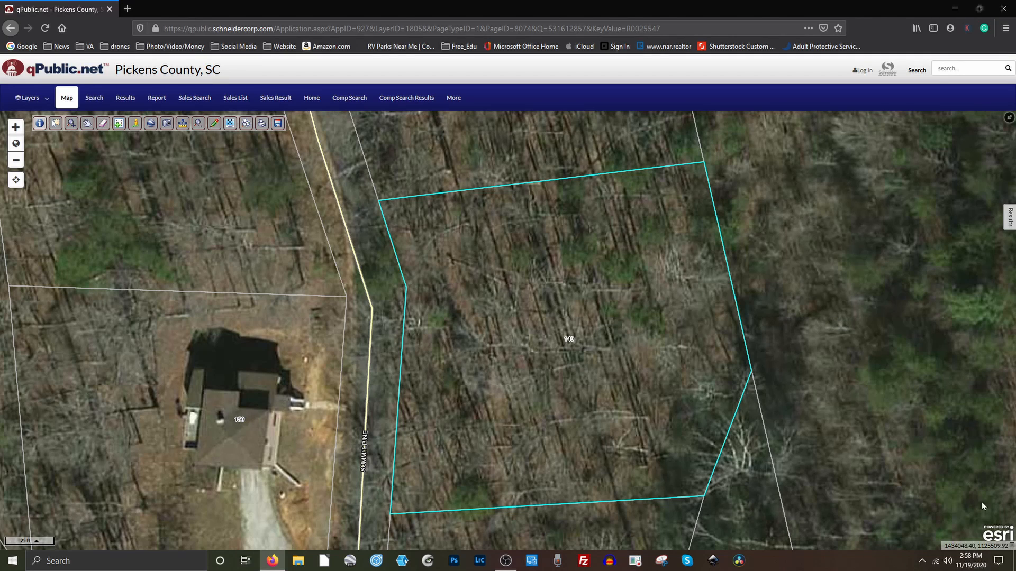
Show coordinates as latitude/longitude, review the parcel, then minimize the browser.
click(1011, 546)
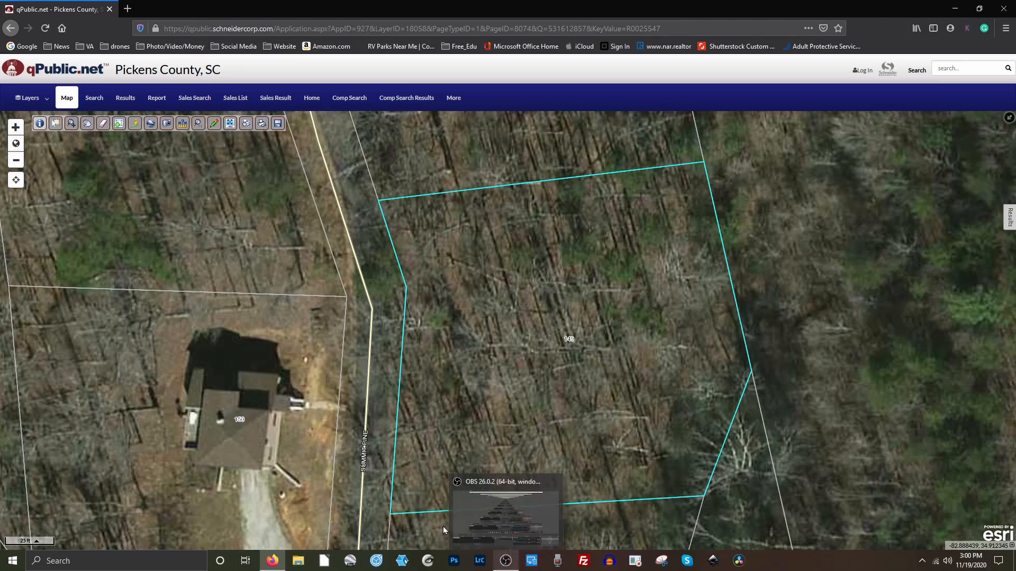
click(956, 9)
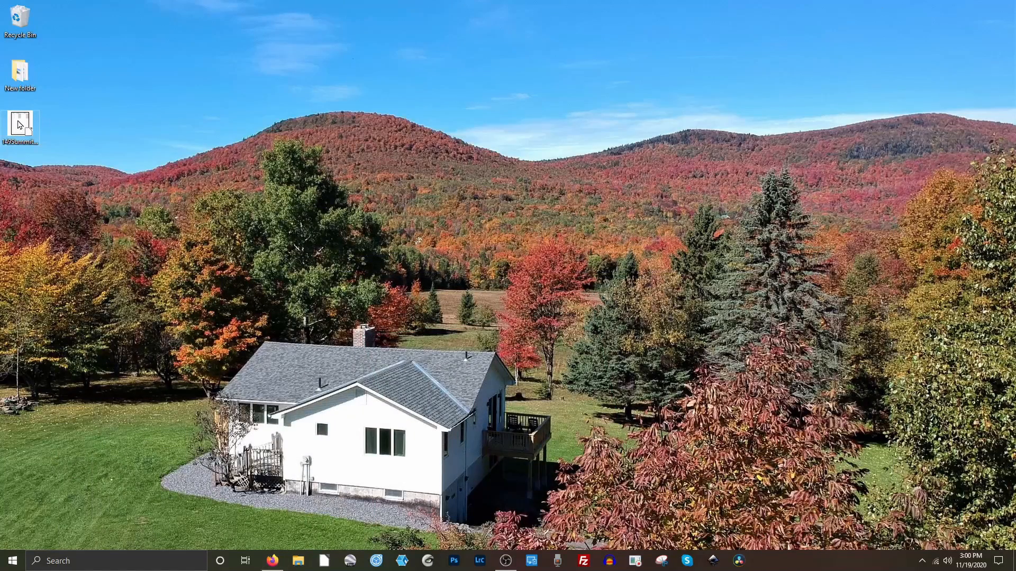
double_click(18, 123)
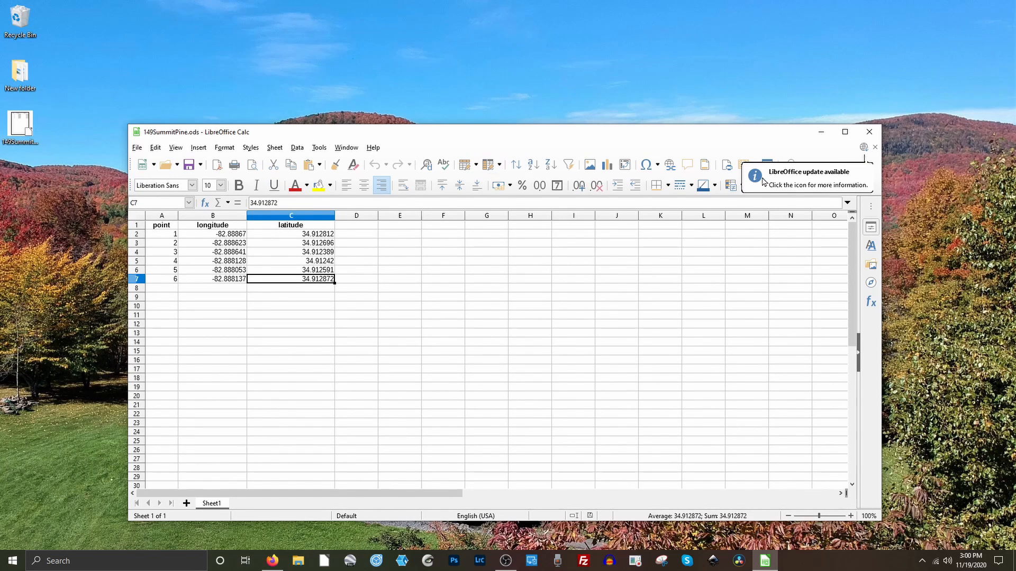
click(866, 135)
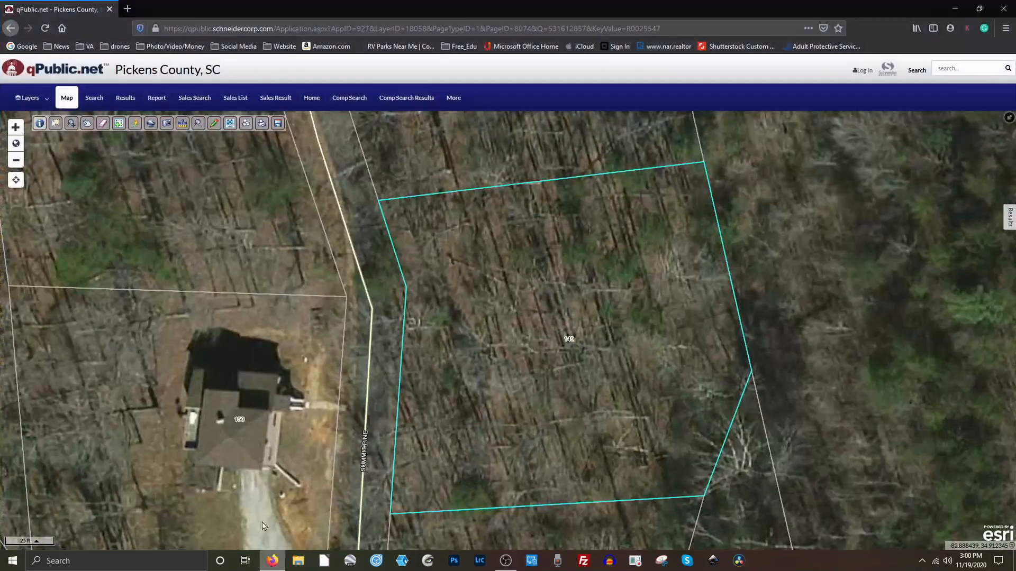
Restore the browser and open Google Maps from the Google apps list.
click(266, 525)
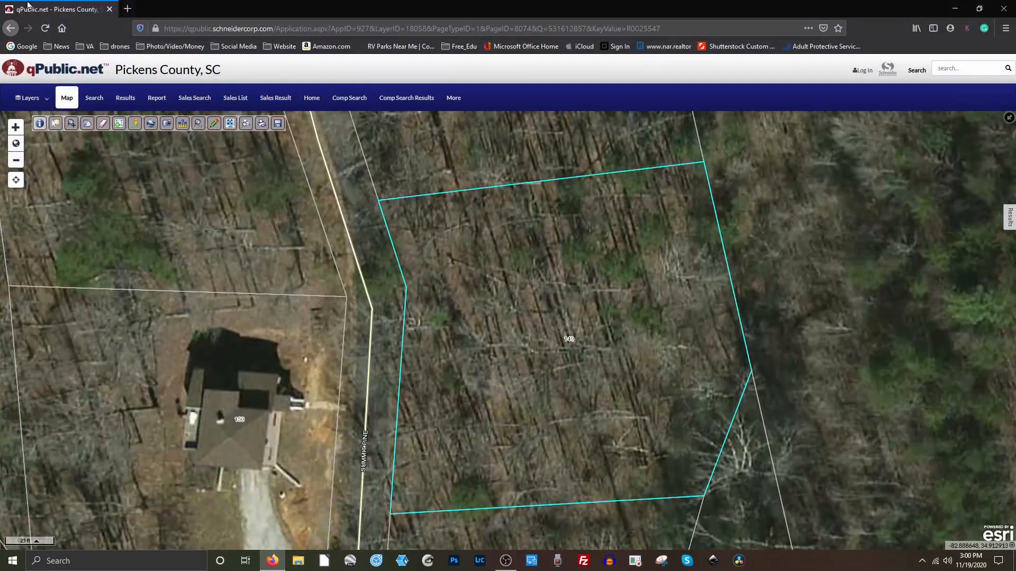
click(22, 46)
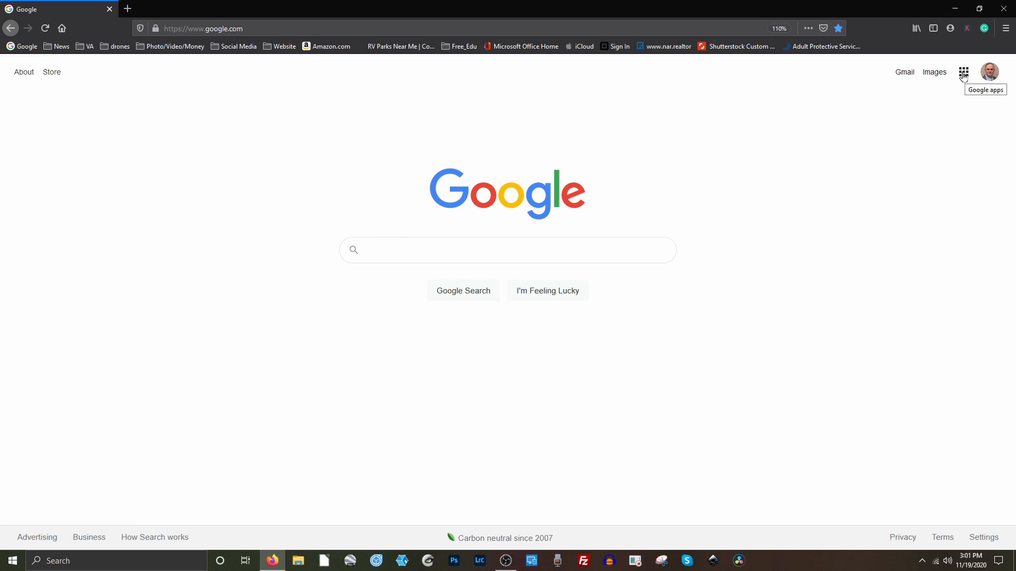
click(963, 73)
click(850, 174)
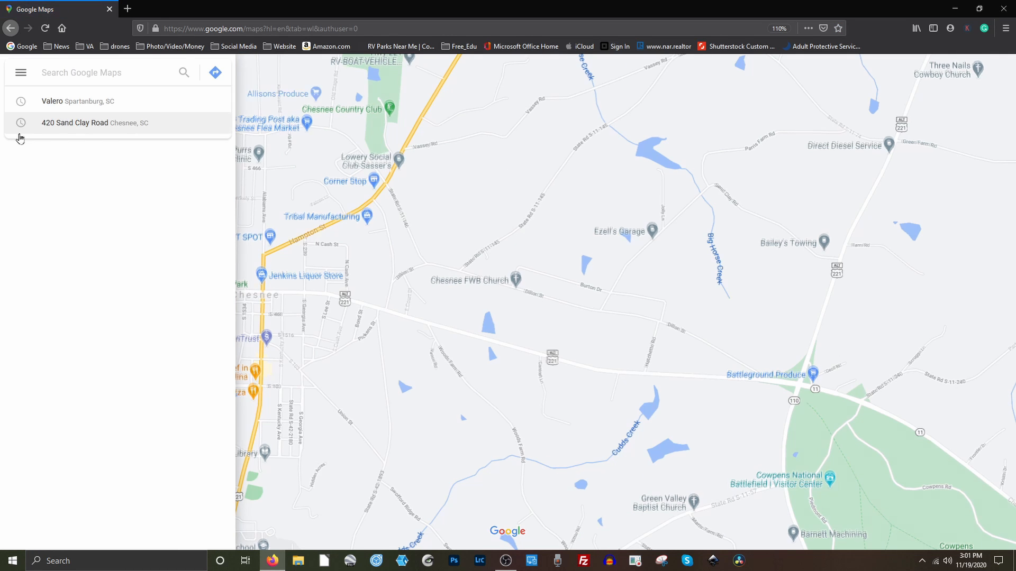
click(21, 77)
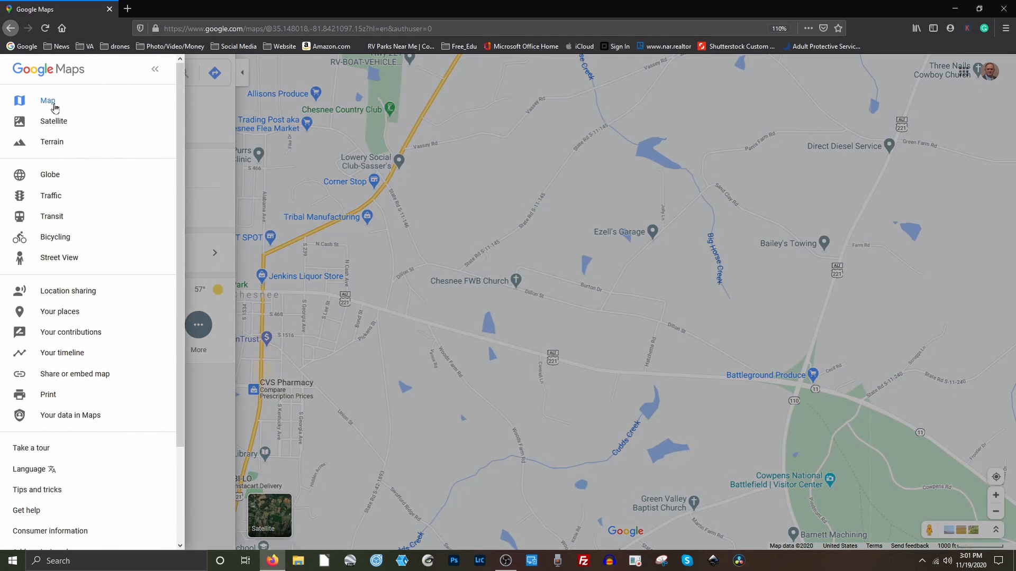
click(73, 316)
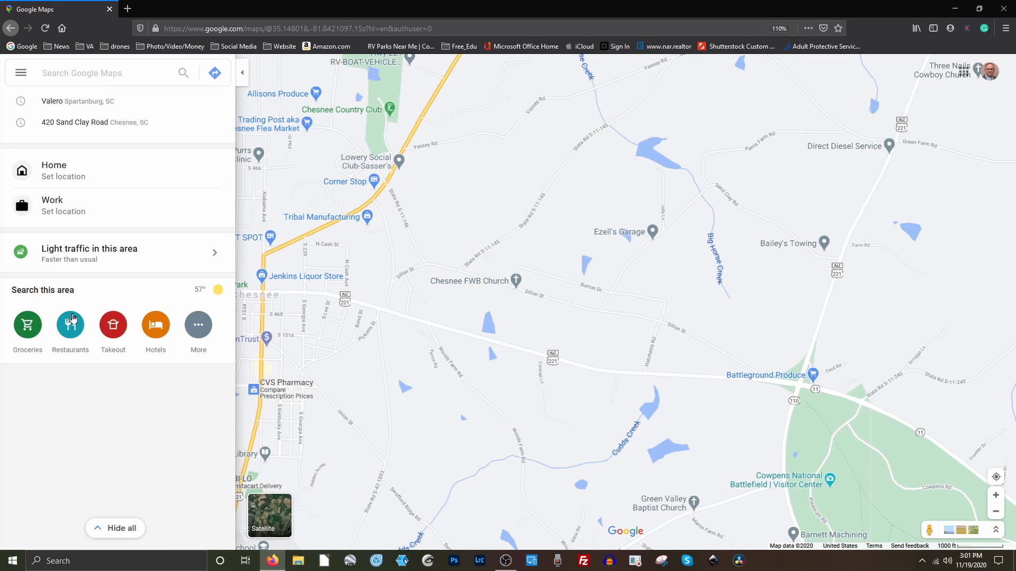
click(206, 108)
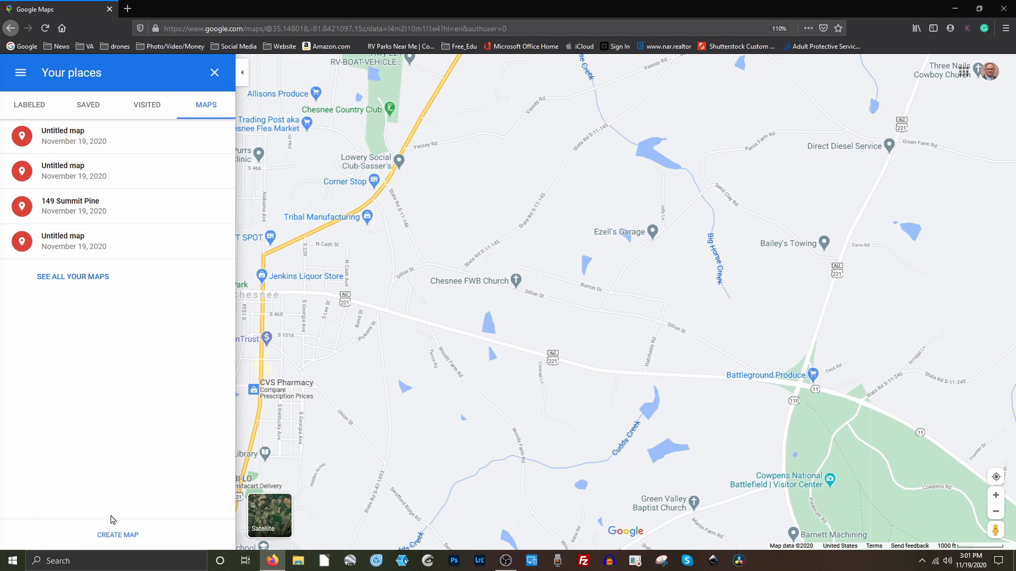
Create a new custom map, cancelling the title editor to keep 'Untitled map'.
click(116, 535)
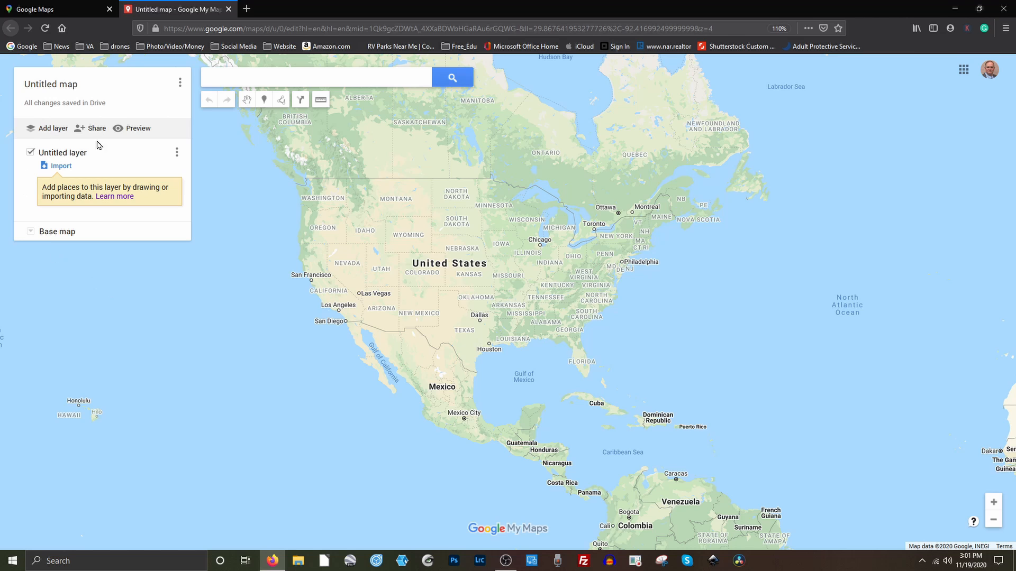
click(76, 89)
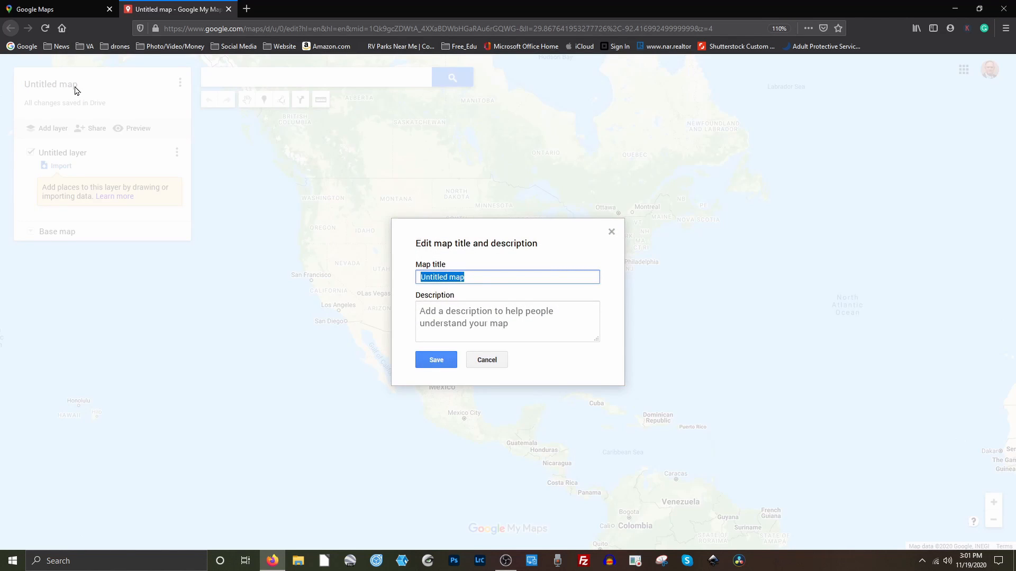
click(482, 360)
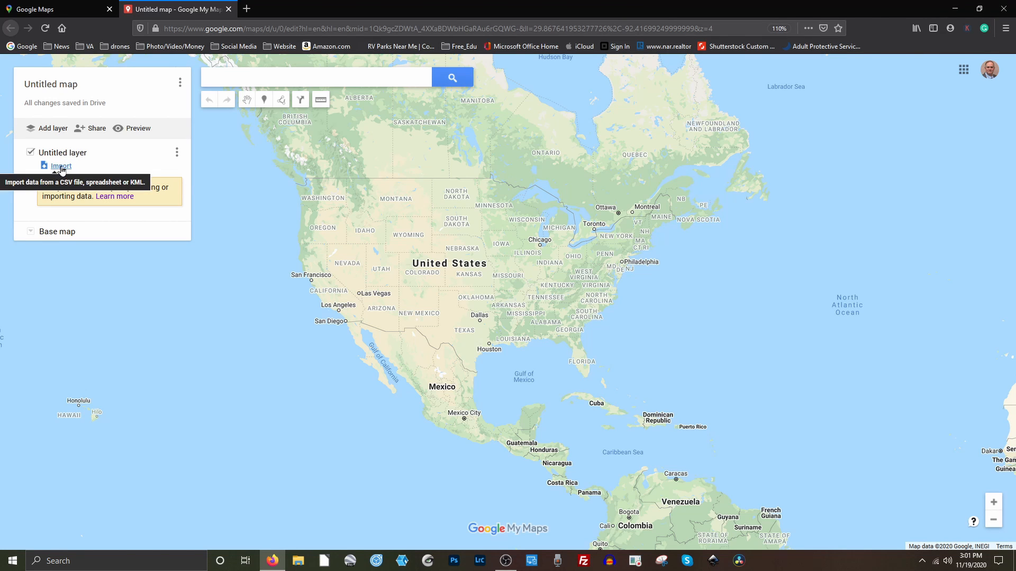
click(61, 167)
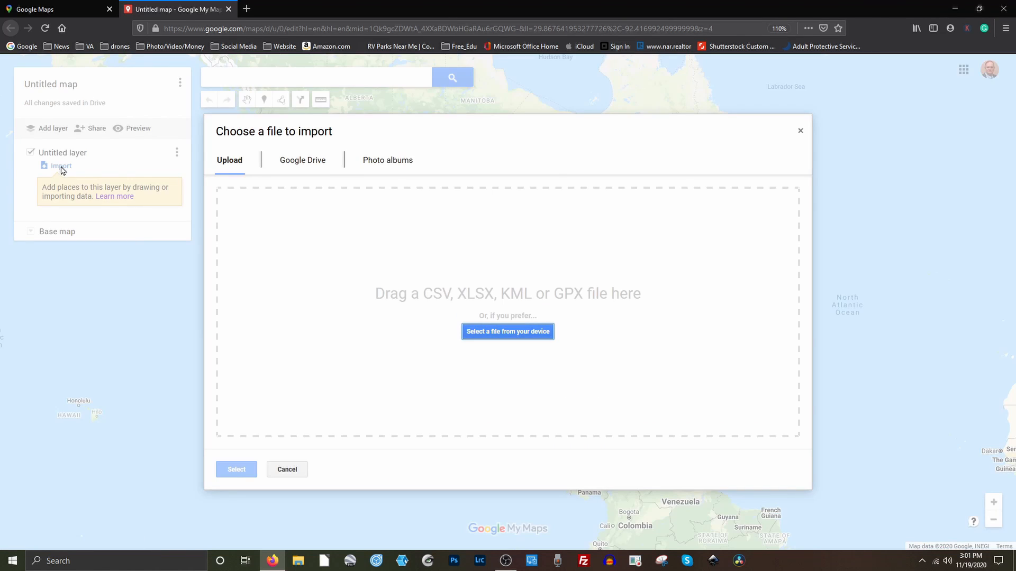
click(502, 334)
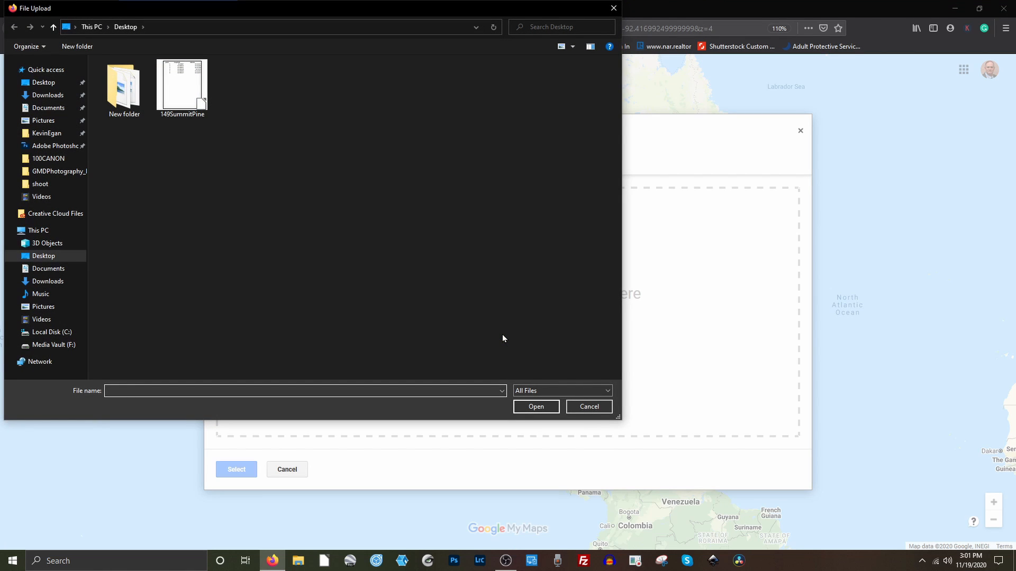
click(179, 90)
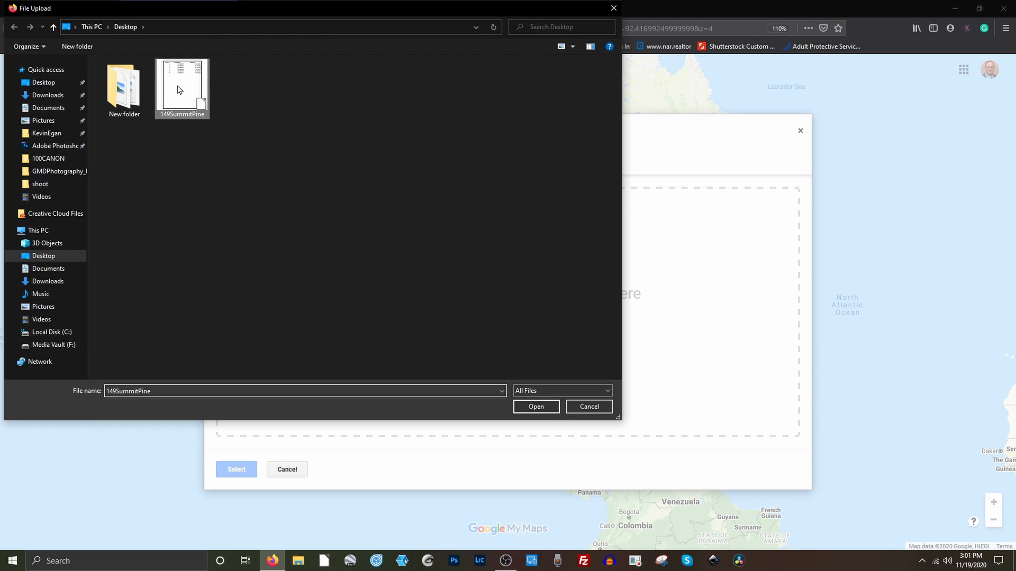
click(535, 407)
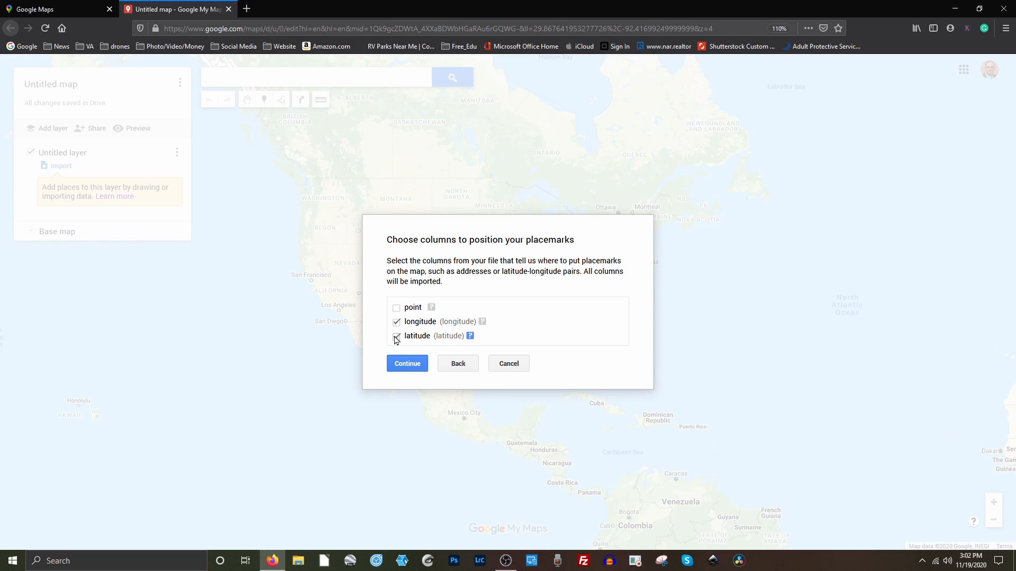
click(405, 364)
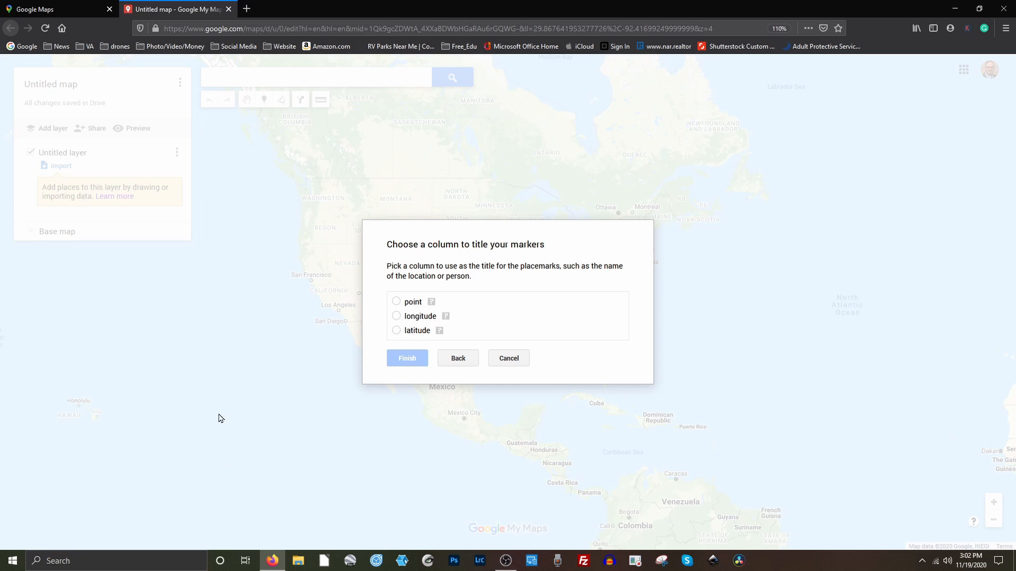
click(396, 303)
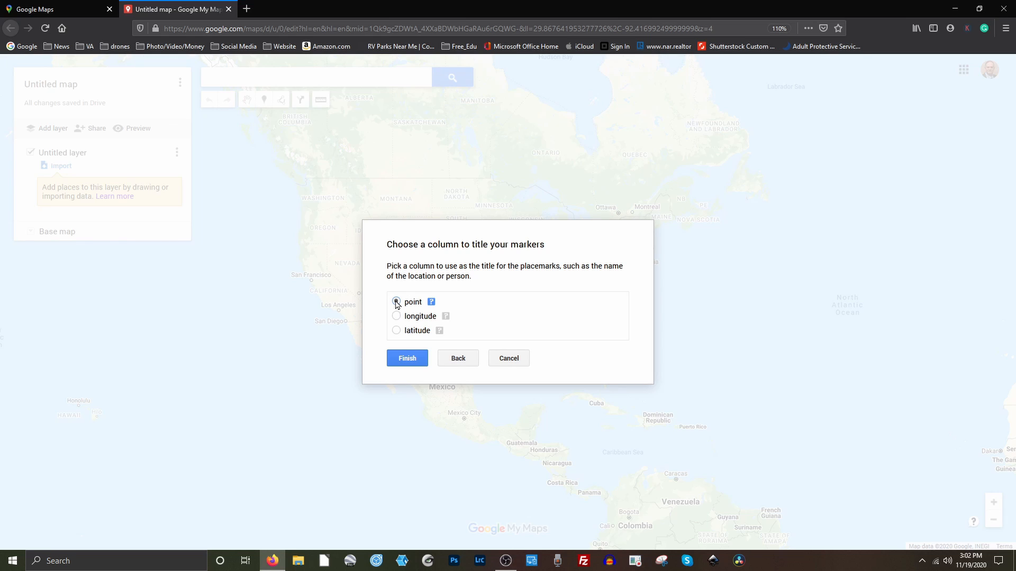
click(408, 359)
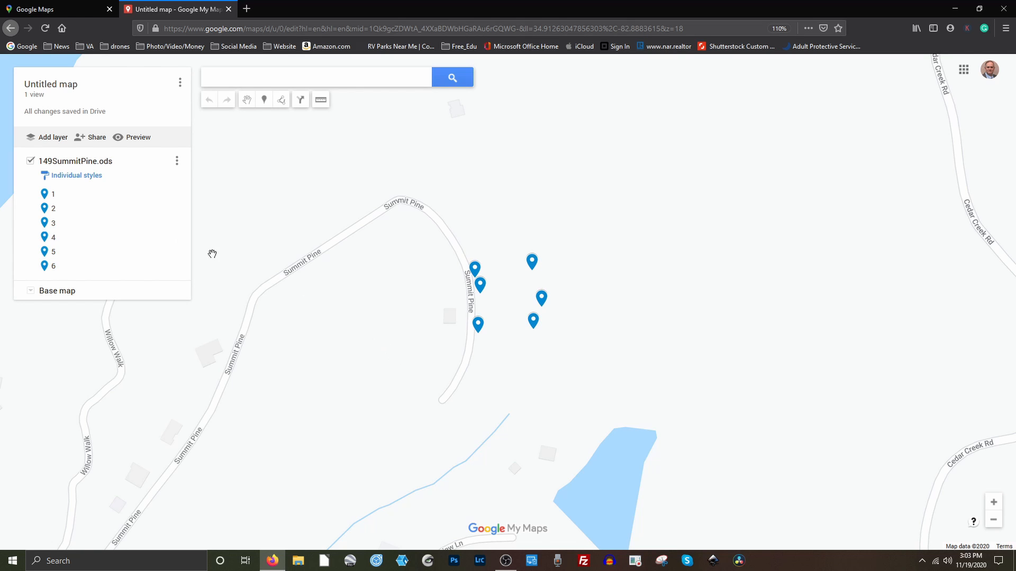
Add an empty Untitled layer and zoom in on the six numbered pins beside Summit Pine.
click(51, 137)
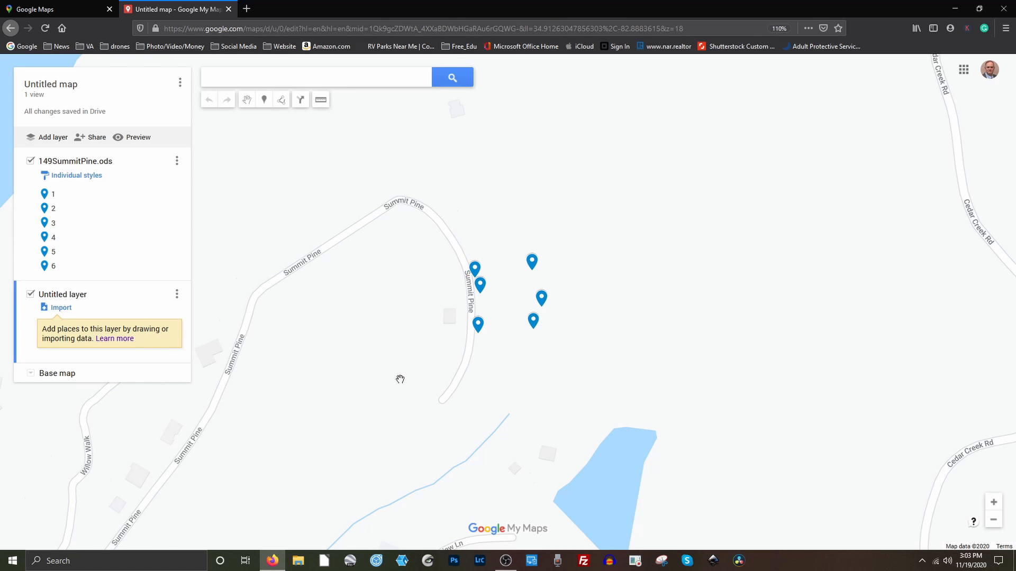
scroll(400, 379, up, 2)
drag(571, 279, 347, 503)
scroll(317, 454, up, 1)
drag(318, 453, 291, 535)
scroll(297, 483, down, 1)
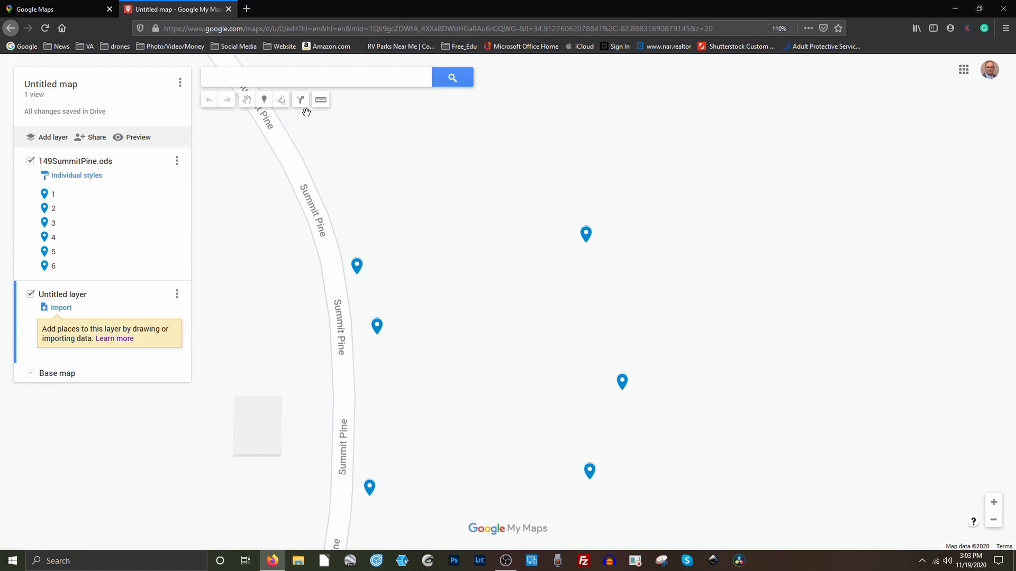
Trace a shape through all six pins, close it, and save it as Polygon 1 (0.600 ac, 644 ft).
click(282, 100)
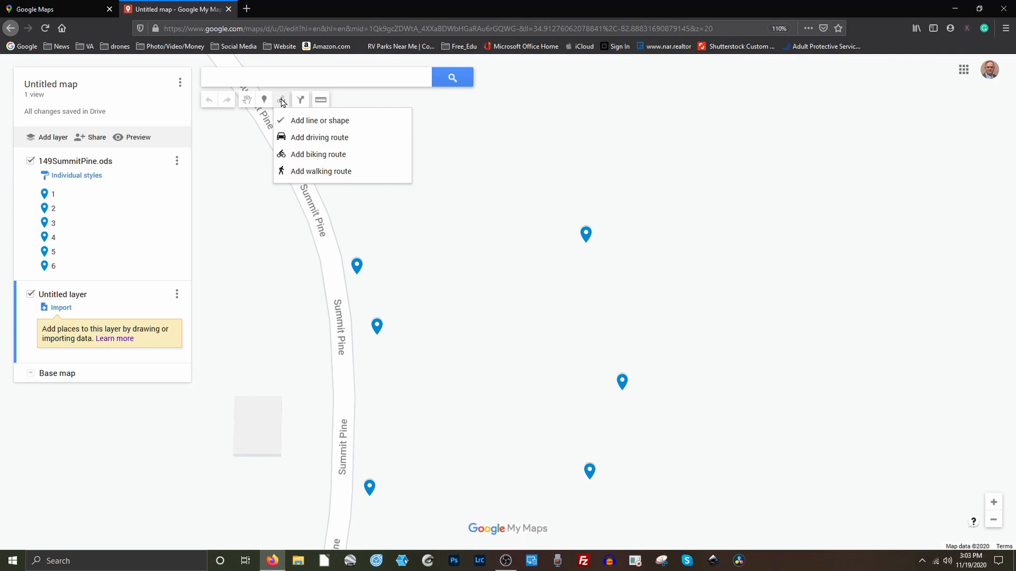
click(316, 123)
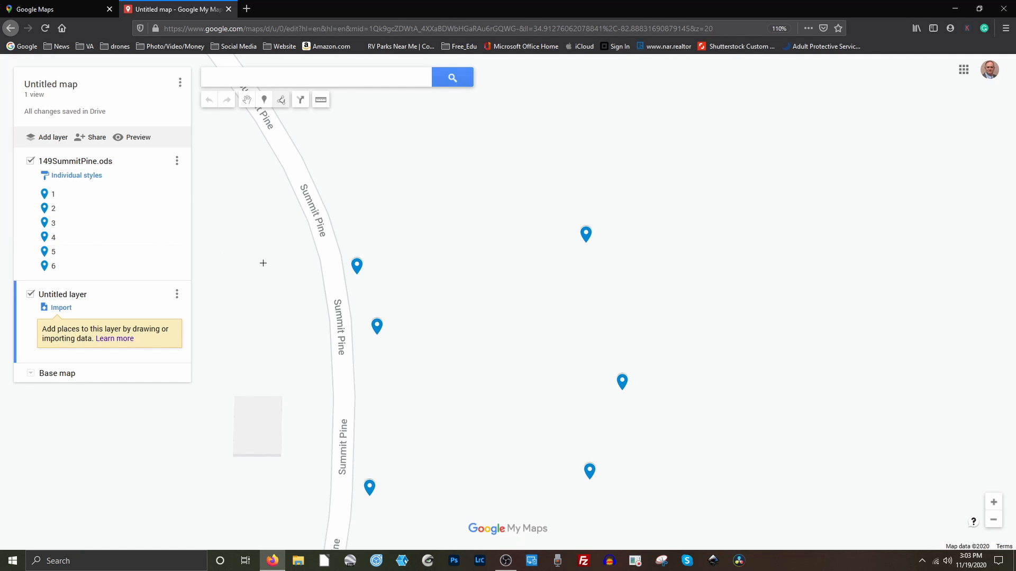
click(356, 275)
click(377, 334)
click(369, 495)
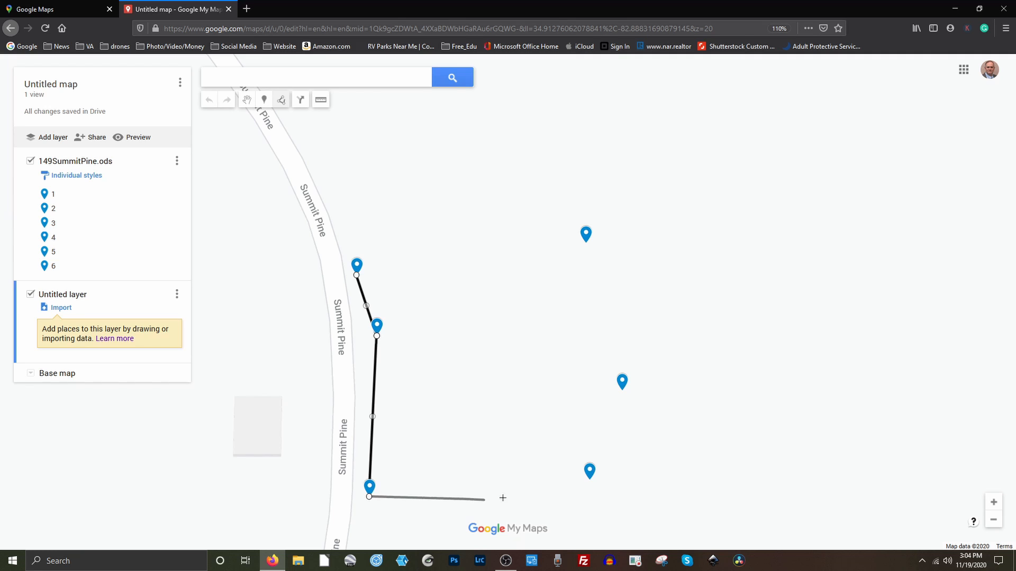
click(589, 480)
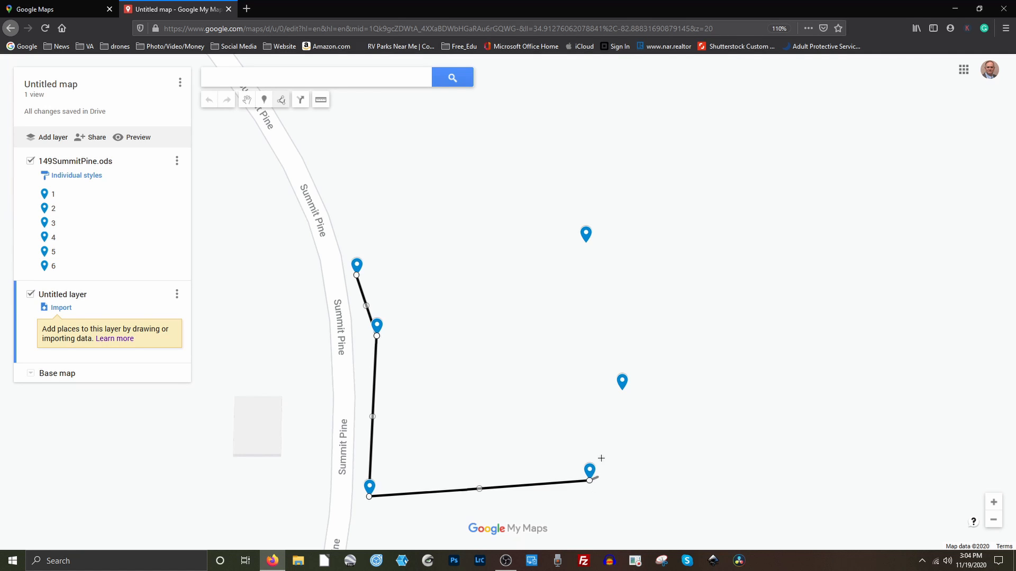
click(621, 390)
click(586, 243)
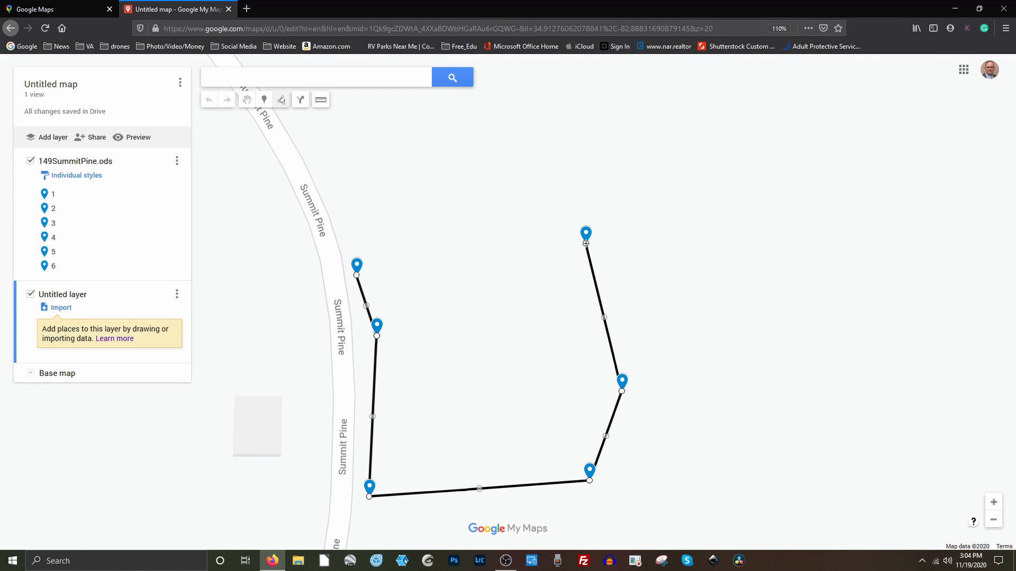
click(357, 276)
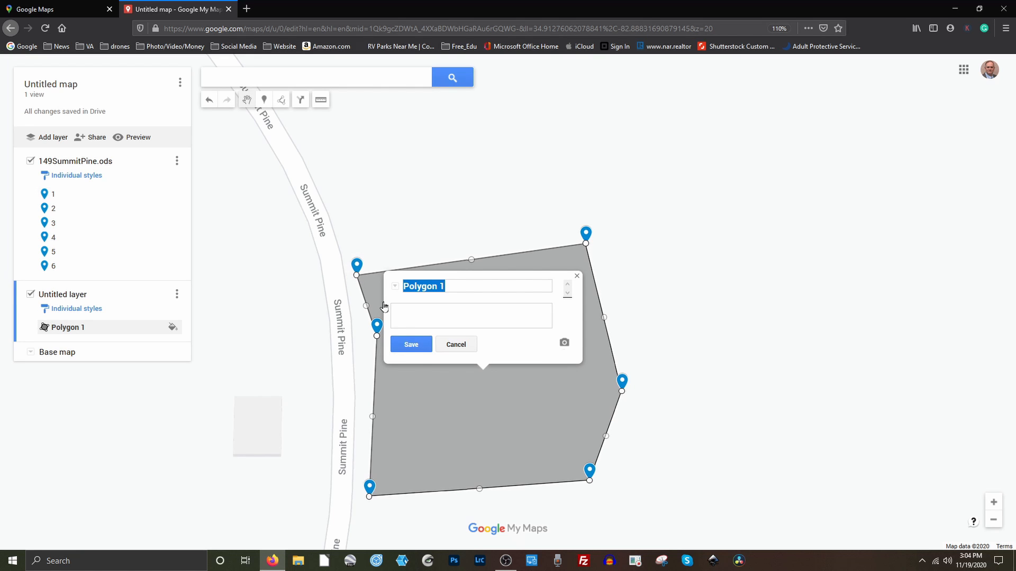
click(407, 346)
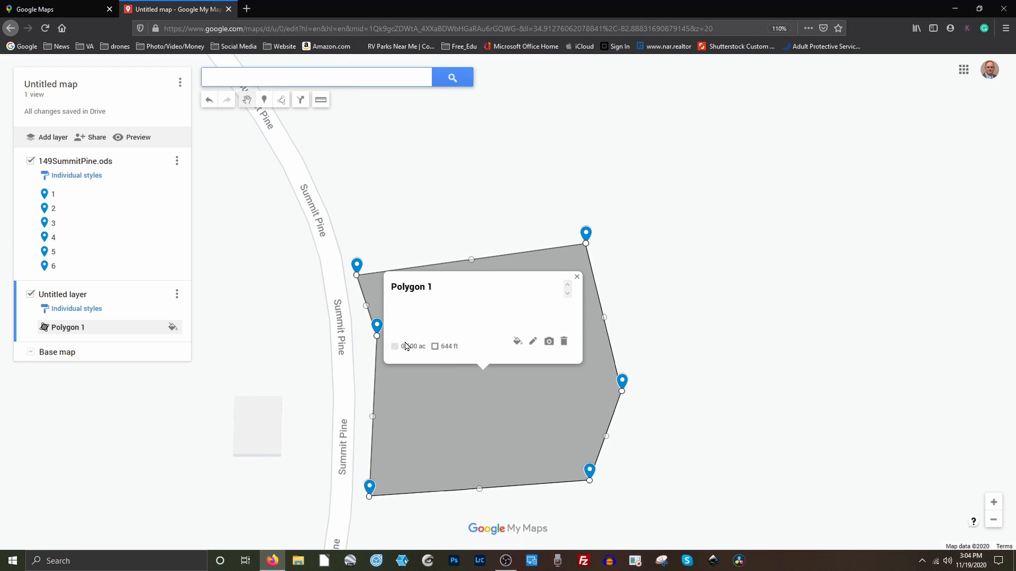
click(577, 278)
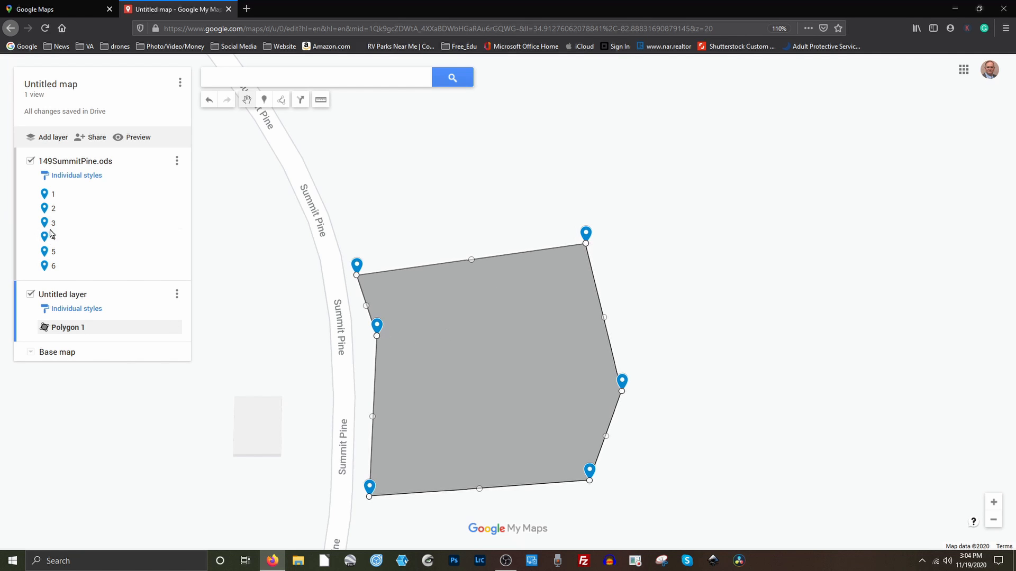
click(31, 162)
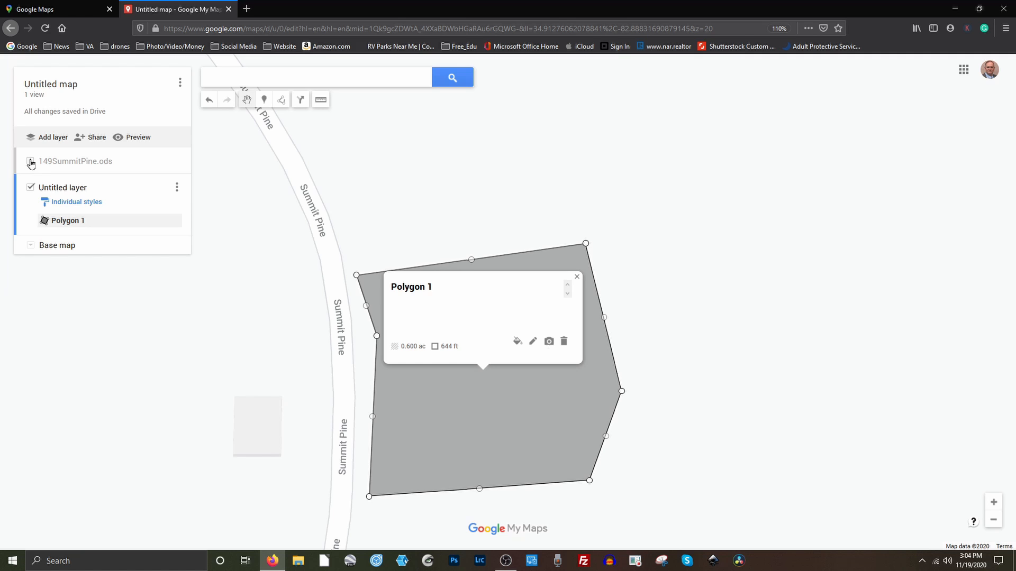
click(577, 277)
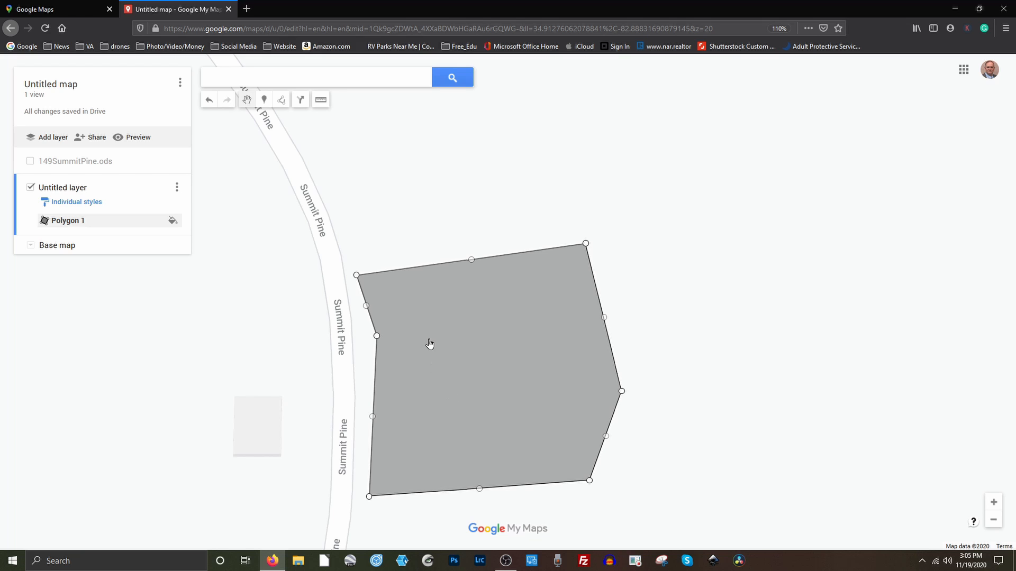
click(172, 222)
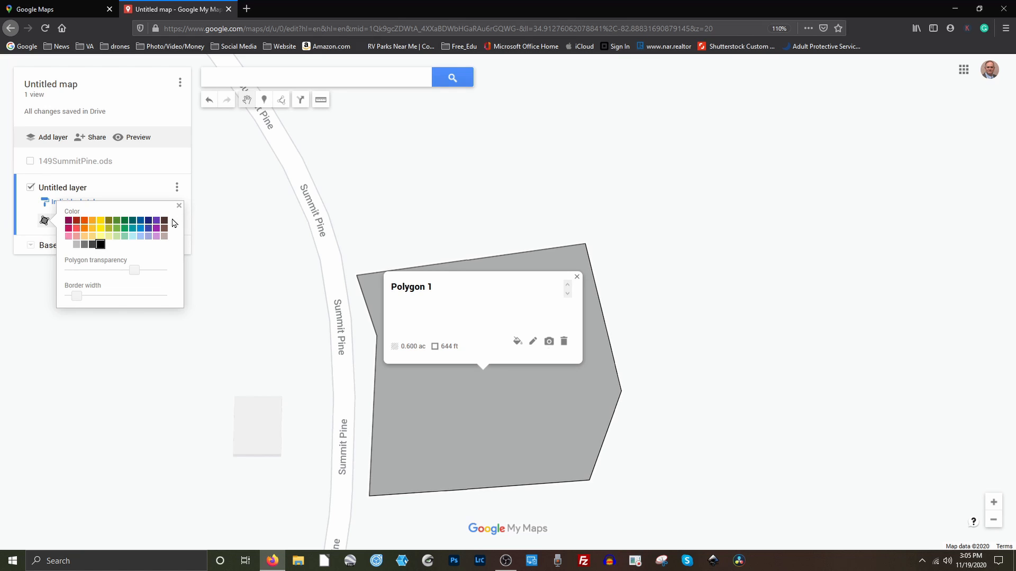
Colour Polygon 1 pale yellow, set fill transparency to maximum, and widen its border.
click(179, 206)
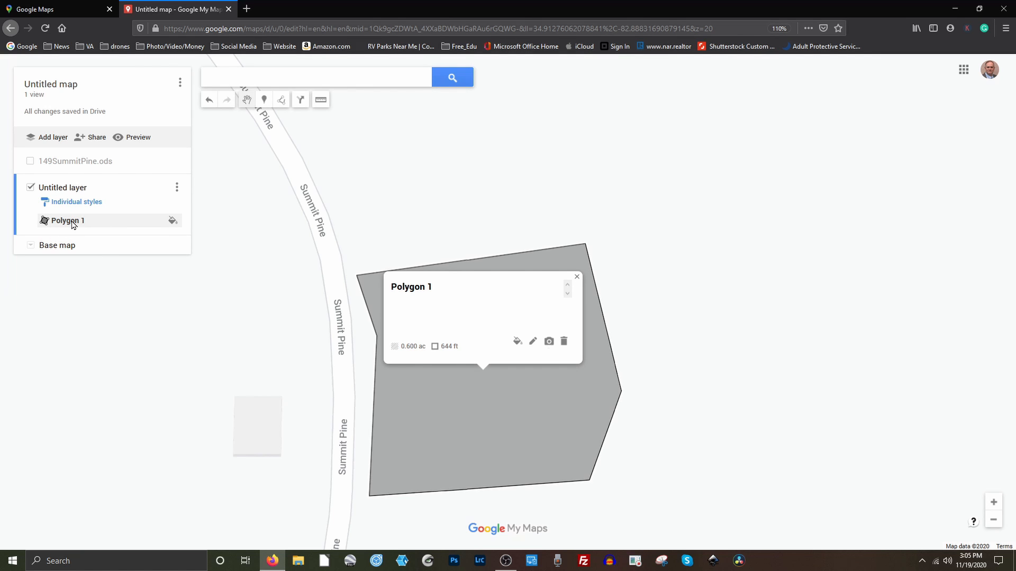
click(172, 221)
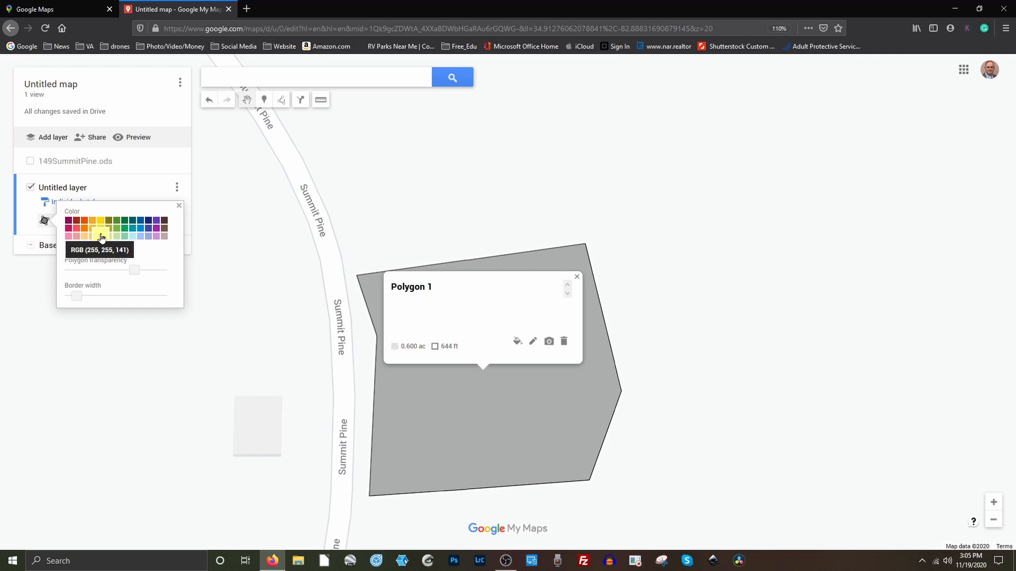
click(102, 237)
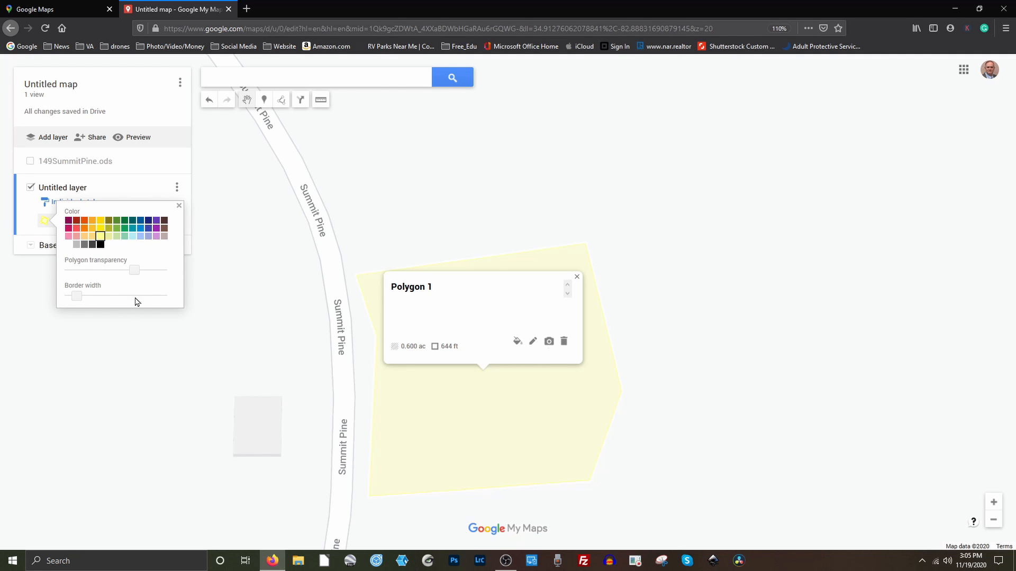
drag(133, 273, 114, 279)
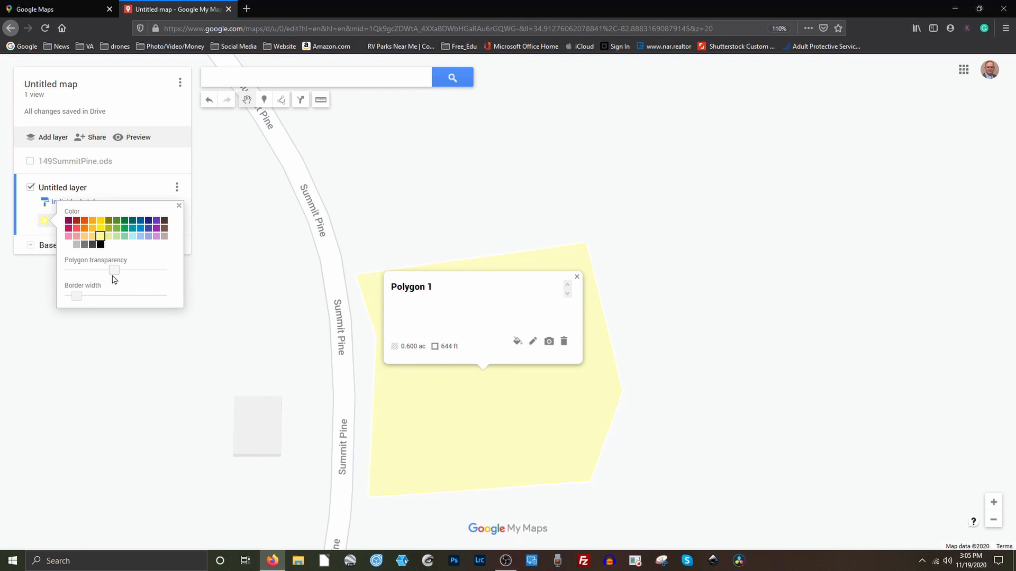
drag(114, 279, 171, 280)
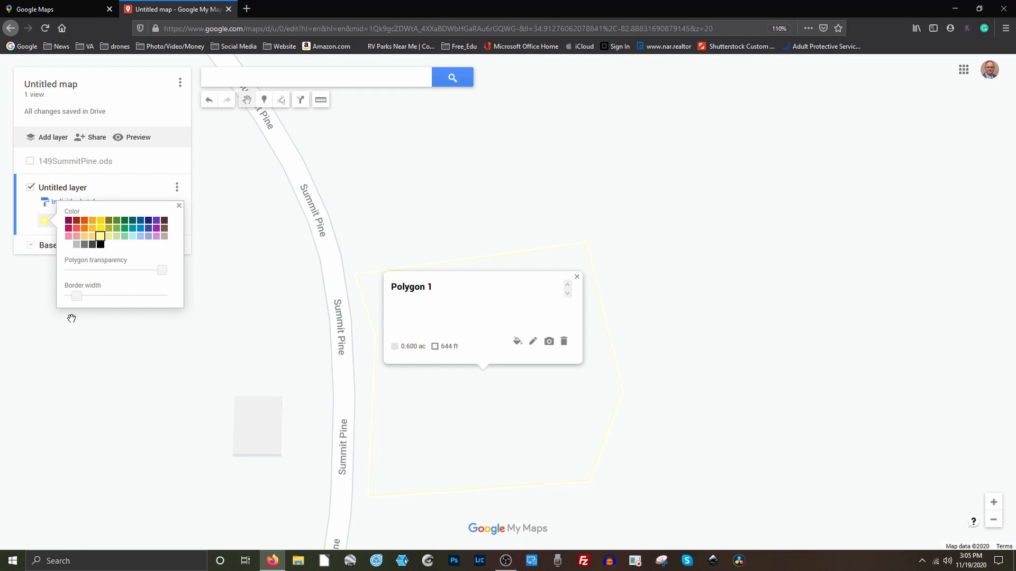
drag(79, 299, 100, 301)
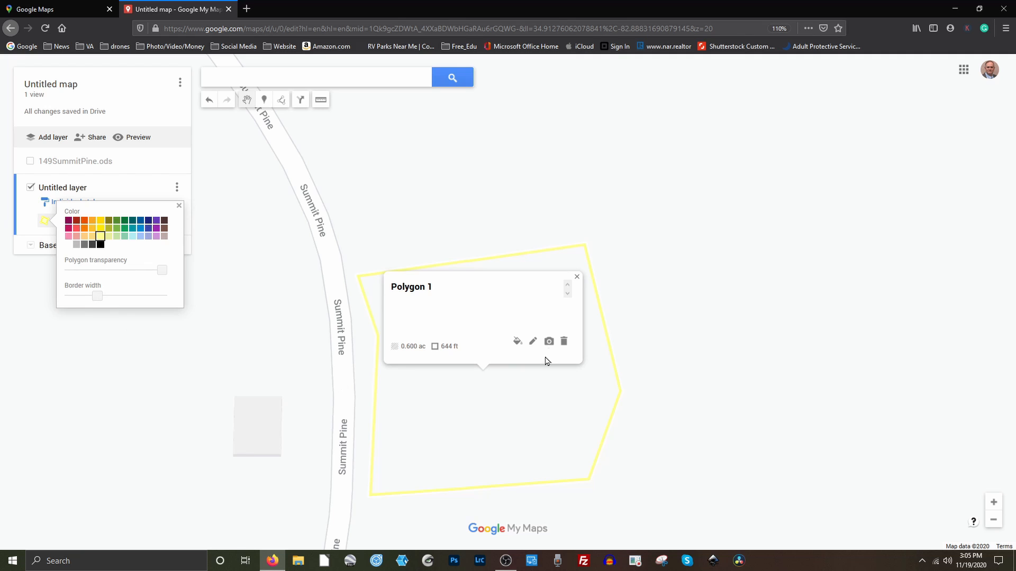
click(576, 276)
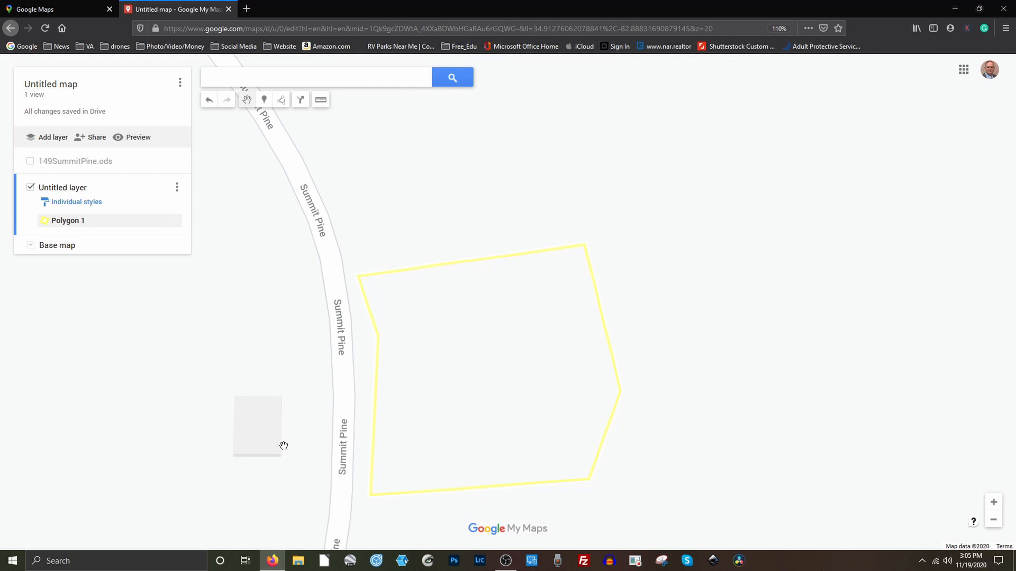
Zoom out to include the surrounding roads and switch the base map to Satellite.
scroll(273, 428, down, 4)
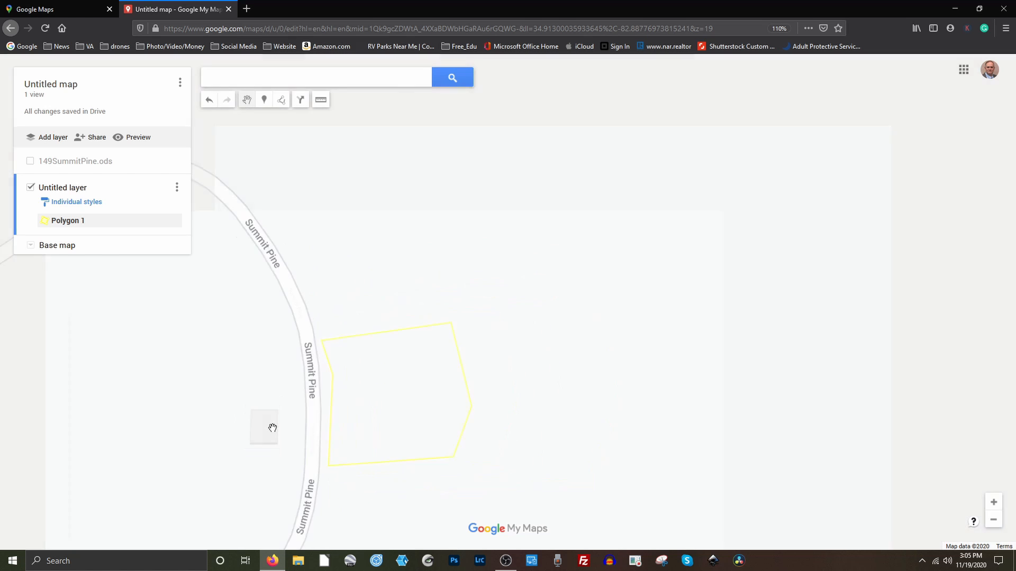
drag(193, 423, 433, 284)
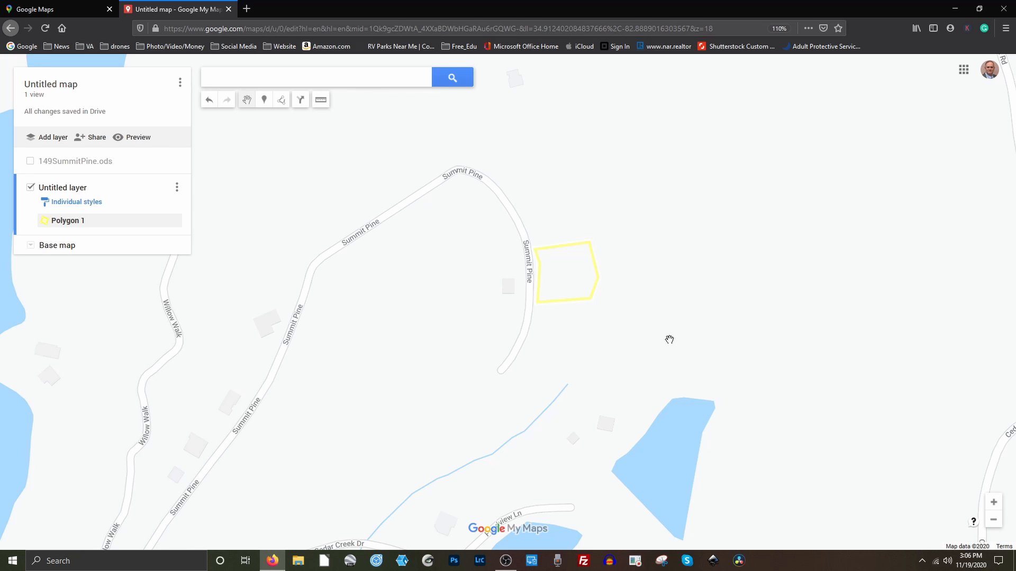
click(30, 246)
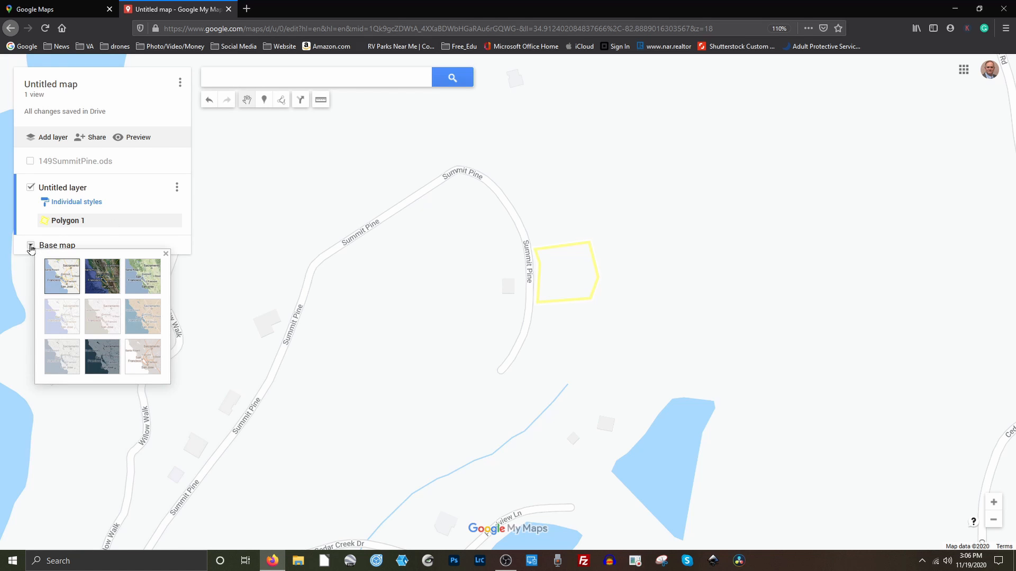
click(93, 277)
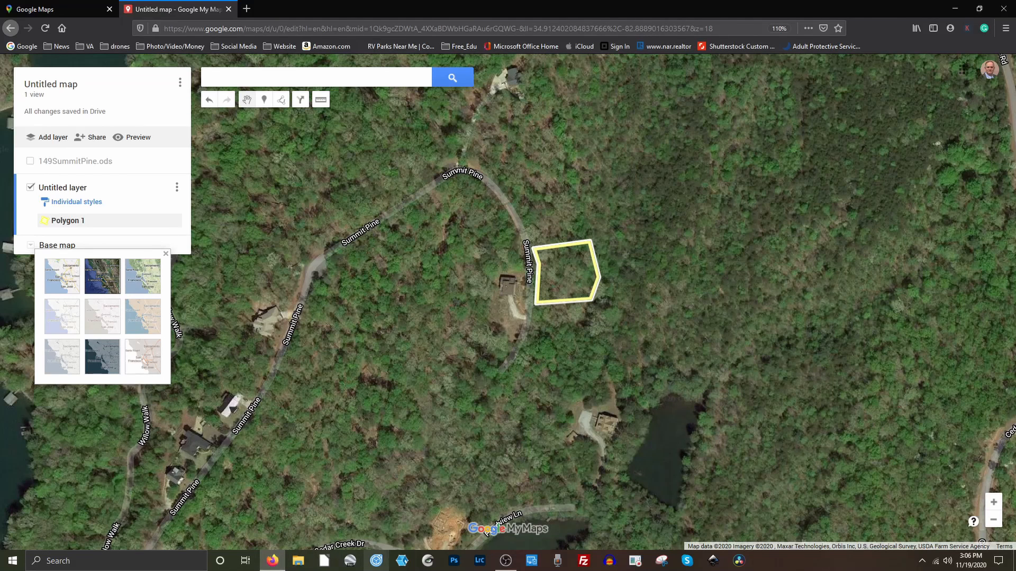
click(392, 448)
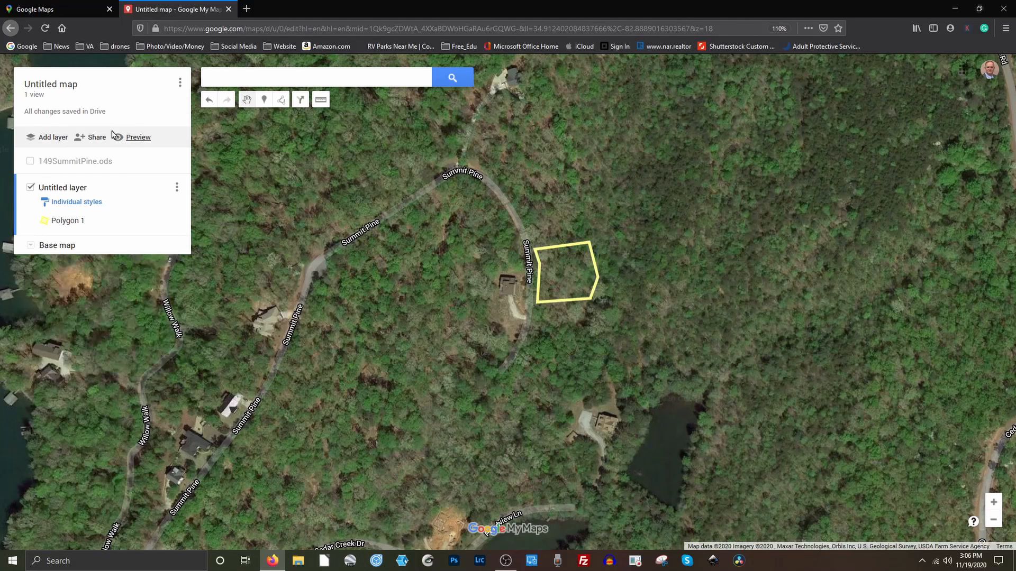
Open the view-only preview and frame the yellow parcel alongside the nearby lake.
click(133, 139)
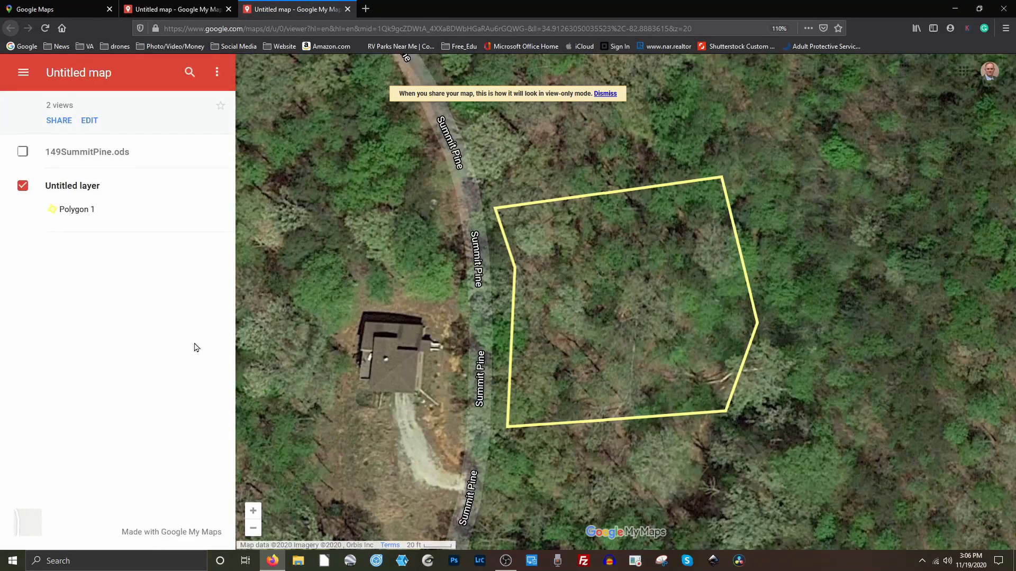
click(597, 93)
scroll(245, 290, down, 1)
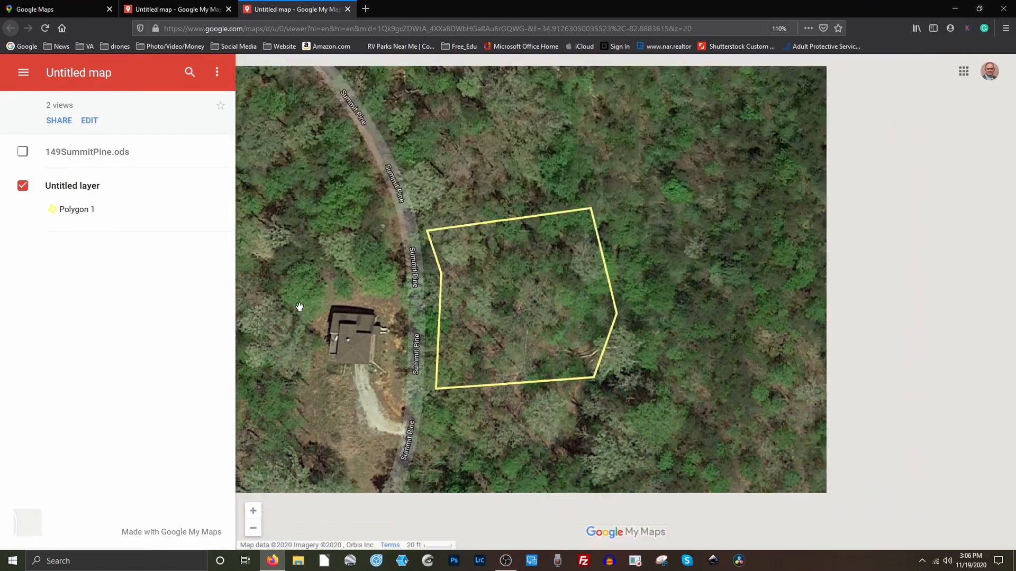
scroll(674, 351, down, 2)
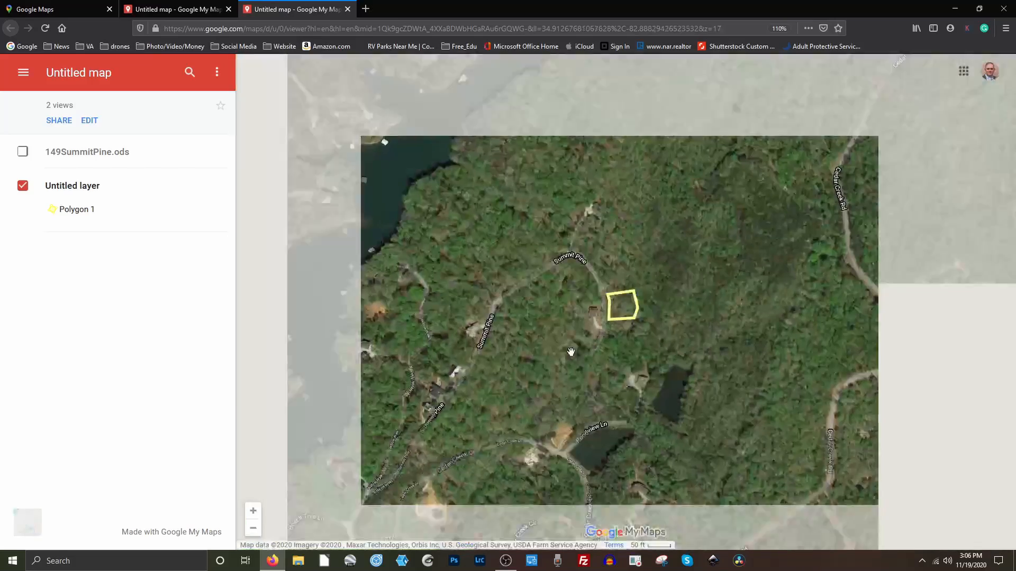
drag(570, 352, 681, 352)
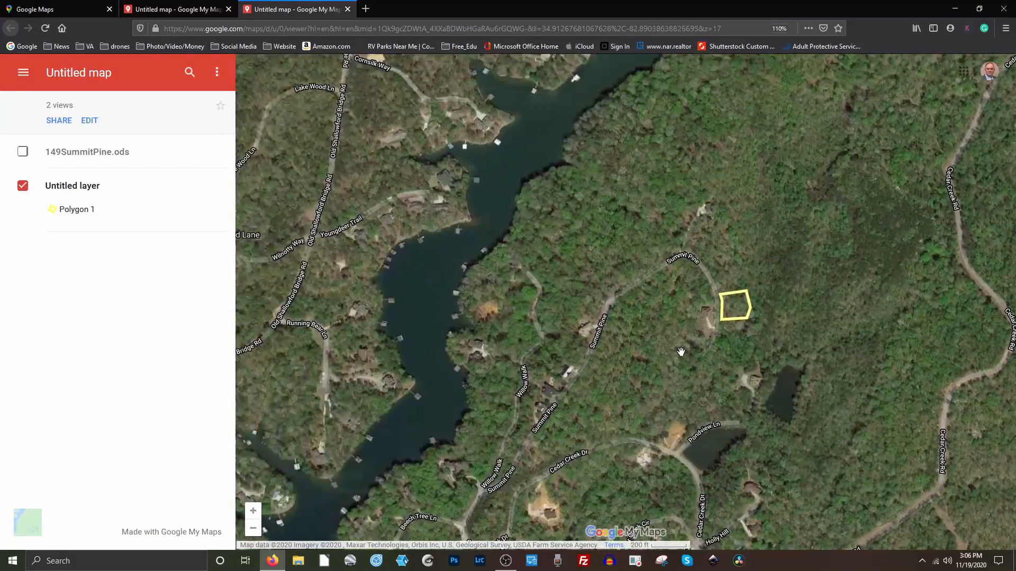
scroll(681, 352, up, 1)
scroll(612, 356, down, 1)
drag(612, 356, 683, 345)
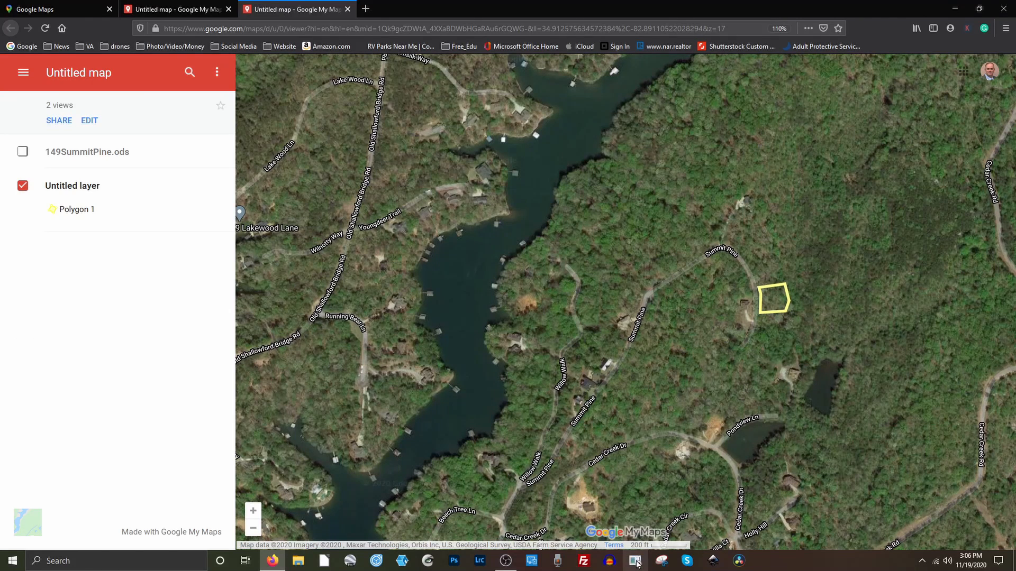
Snip the previewed map area and save it as a JPEG named Capture on the Desktop.
click(660, 564)
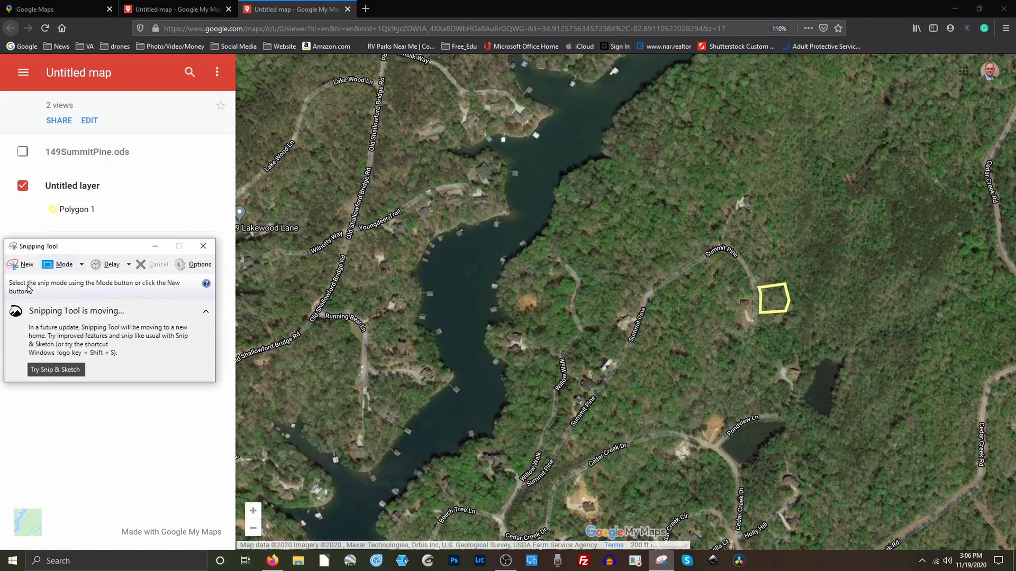
click(24, 266)
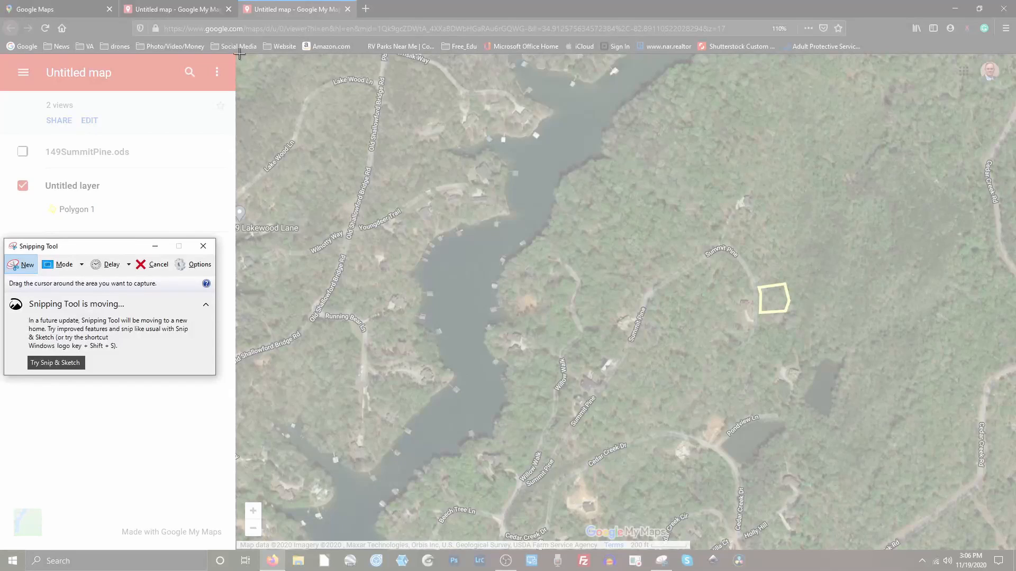
drag(236, 54, 957, 539)
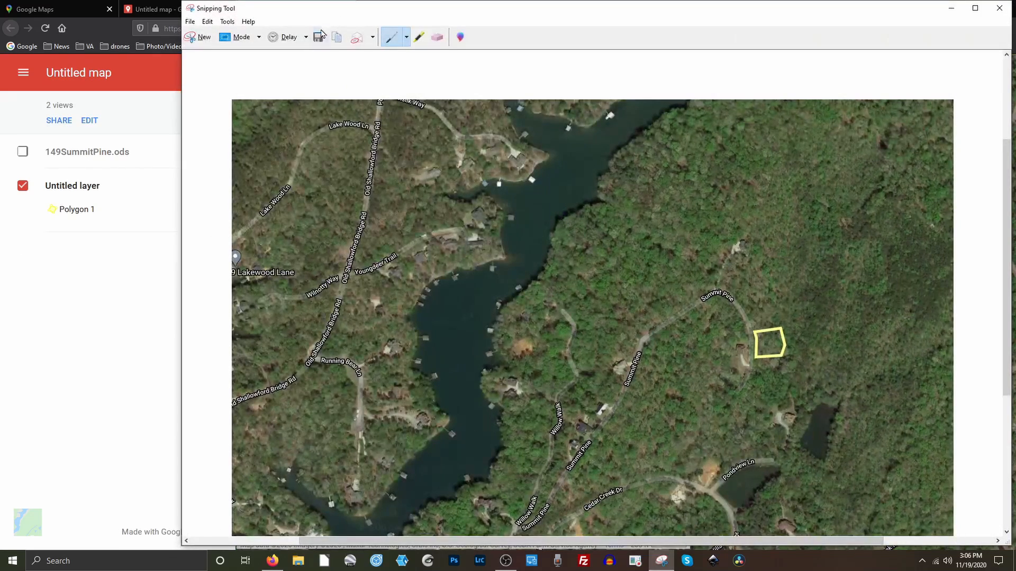
click(319, 38)
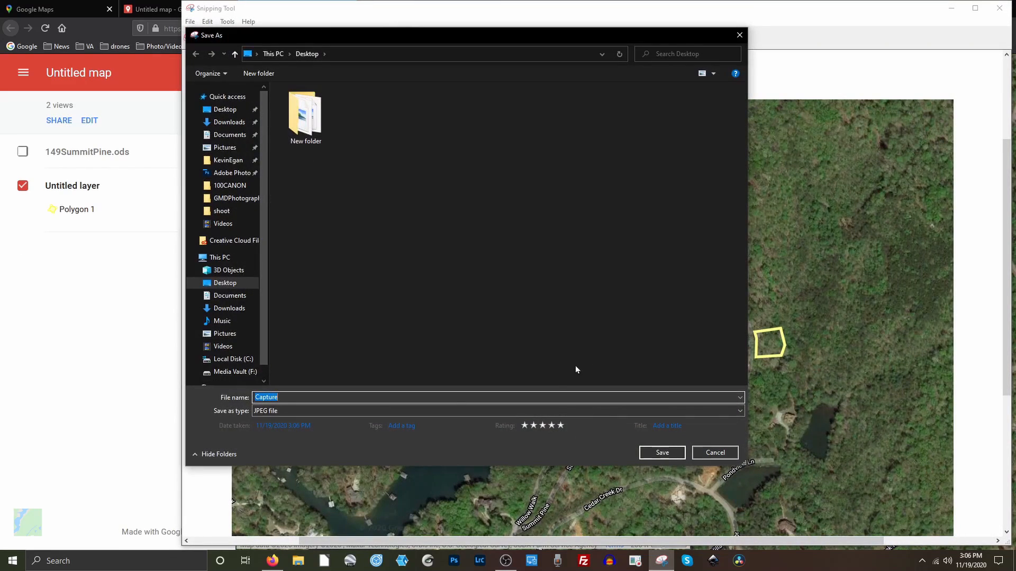
click(657, 453)
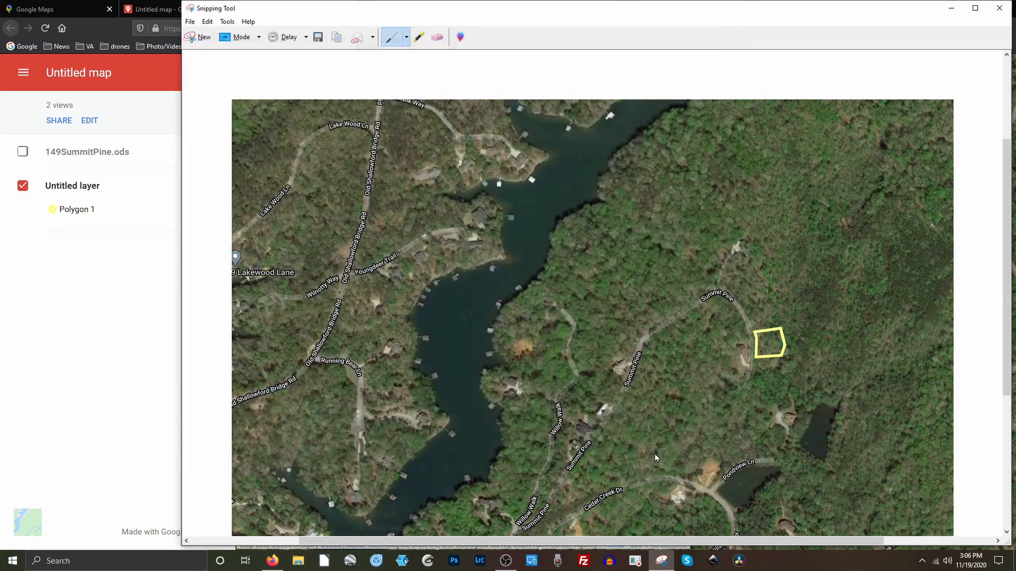
Close Snipping Tool and open the saved Capture.JPG from the Desktop.
click(998, 9)
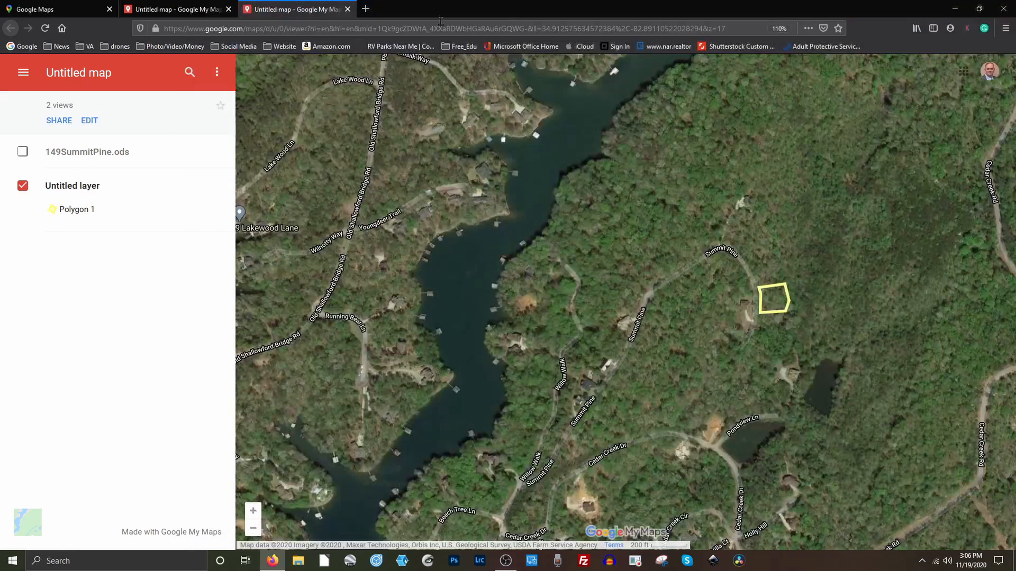
click(955, 8)
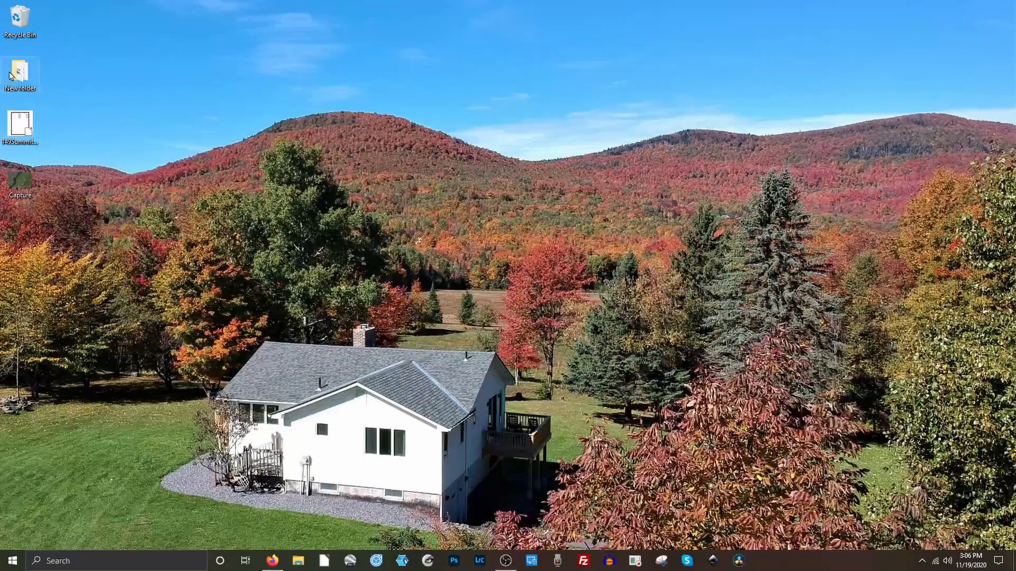
double_click(20, 181)
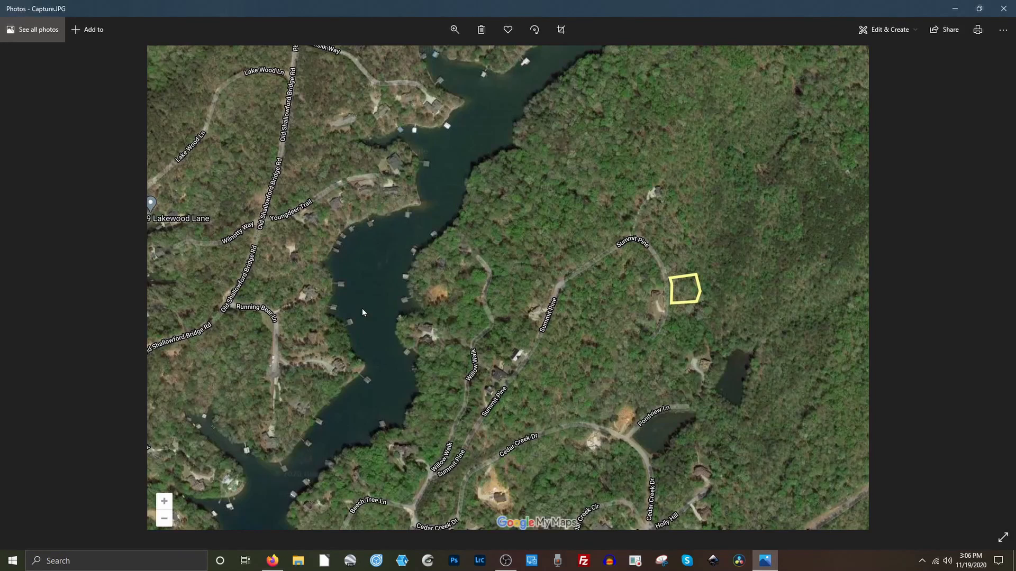